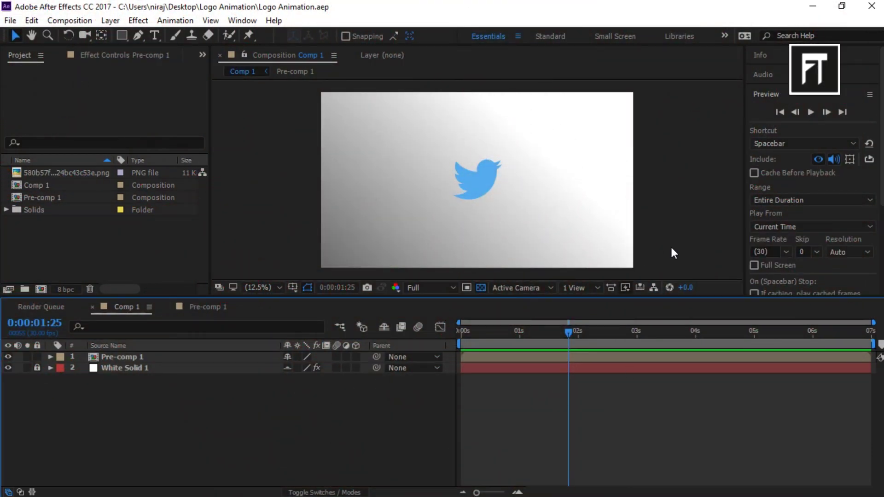
- Preview Comp 1's Twitter logo animation from frame 0:00
left_click(811, 112)
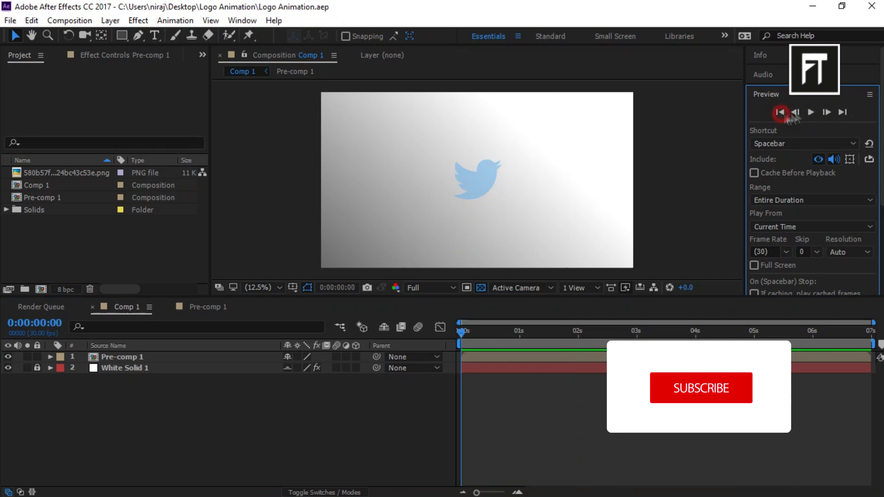
- Show Pre-comp 1's keyframes, inspect its contents, and preview Comp 1 from the start
left_click(128, 356)
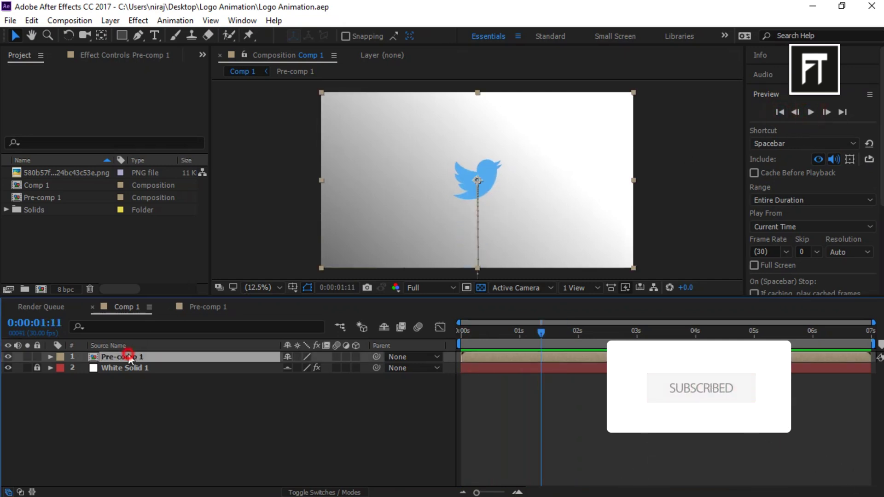
key("u")
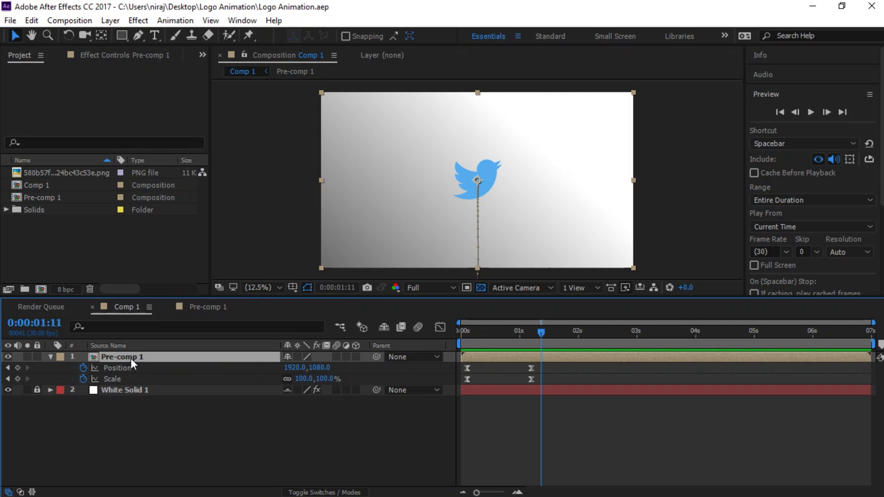
double_click(171, 357)
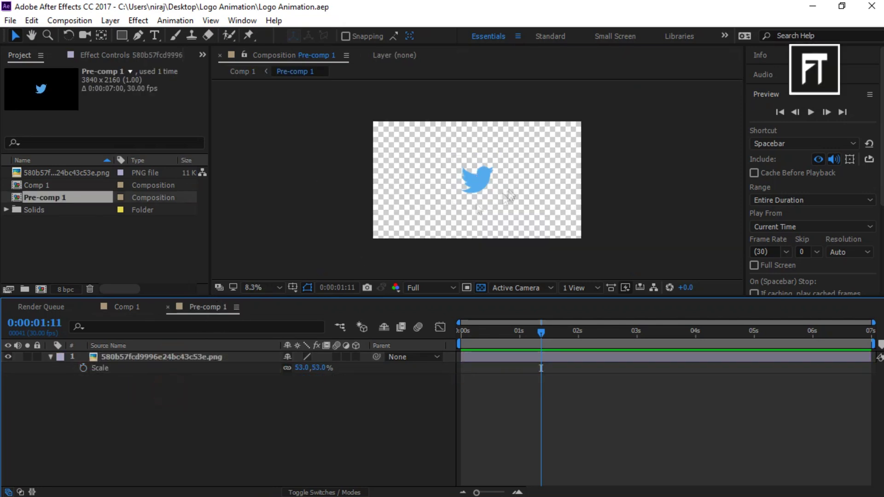
left_click(124, 307)
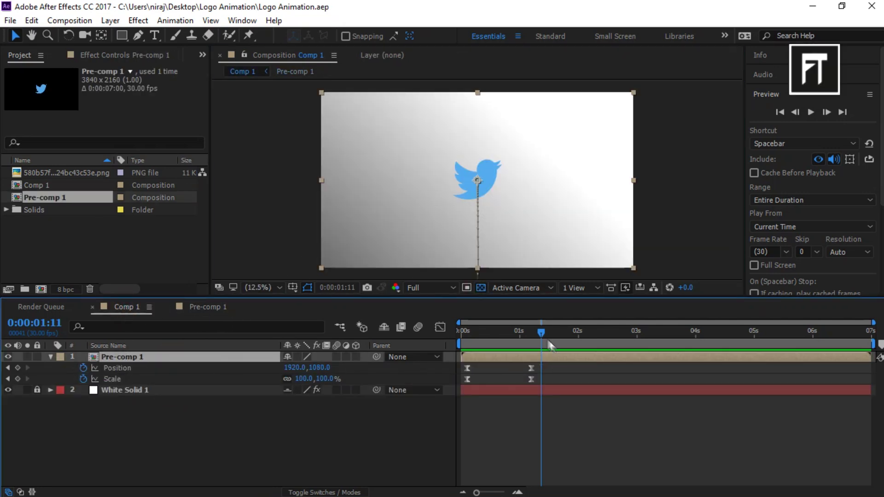
key("Home")
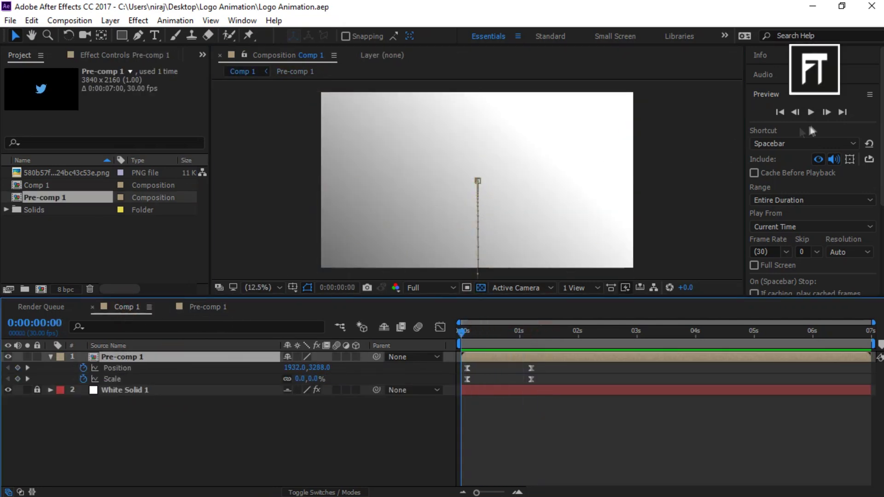
left_click(812, 112)
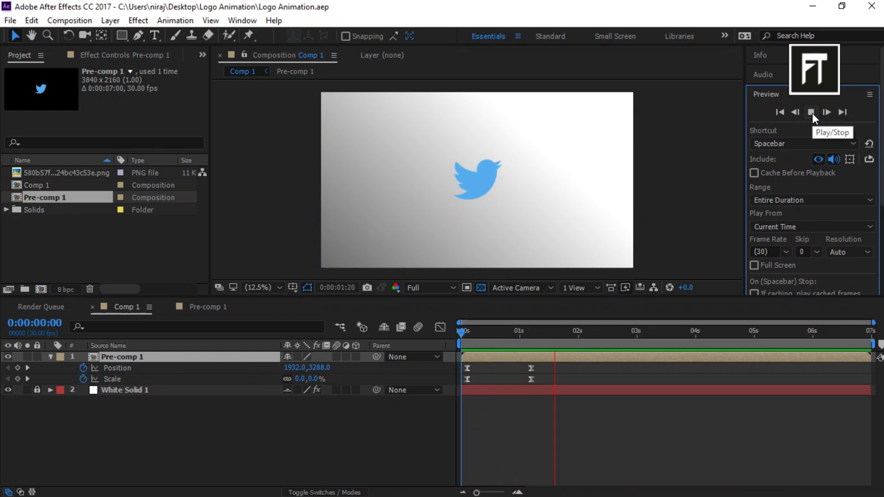
left_click(812, 112)
- Duplicate the Pre-comp 1 layer in Comp 1
left_click(208, 406)
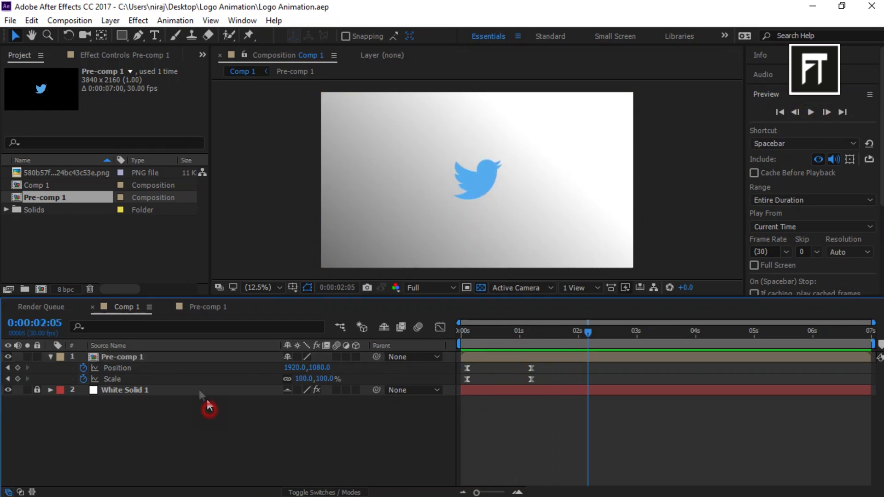
left_click(162, 361)
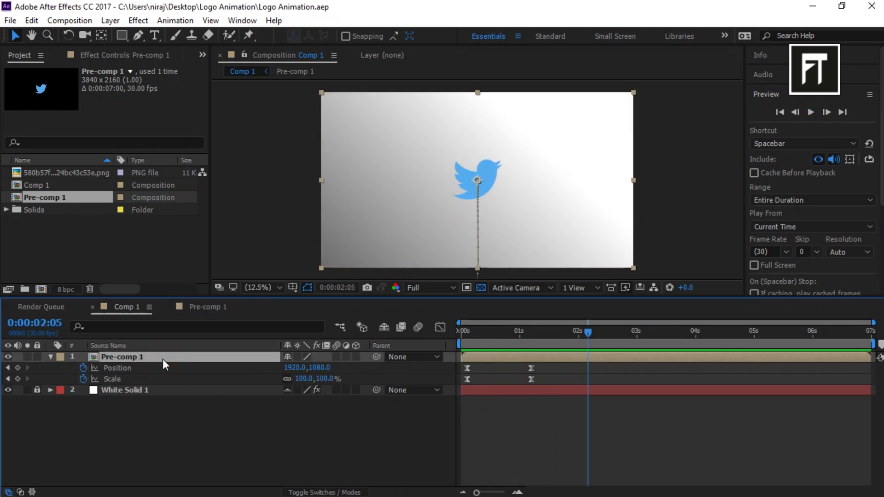
key("ctrl+d")
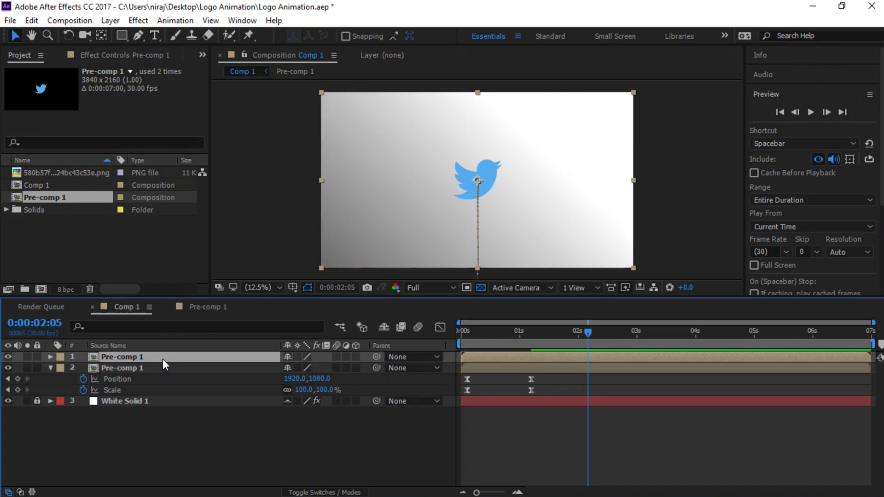
key("u")
left_click_drag(592, 332, 506, 334)
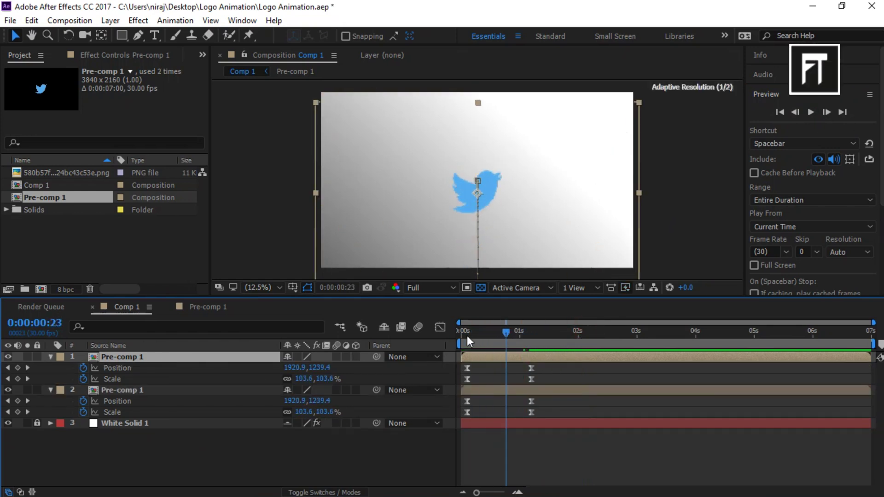
double_click(209, 356)
left_click(201, 356)
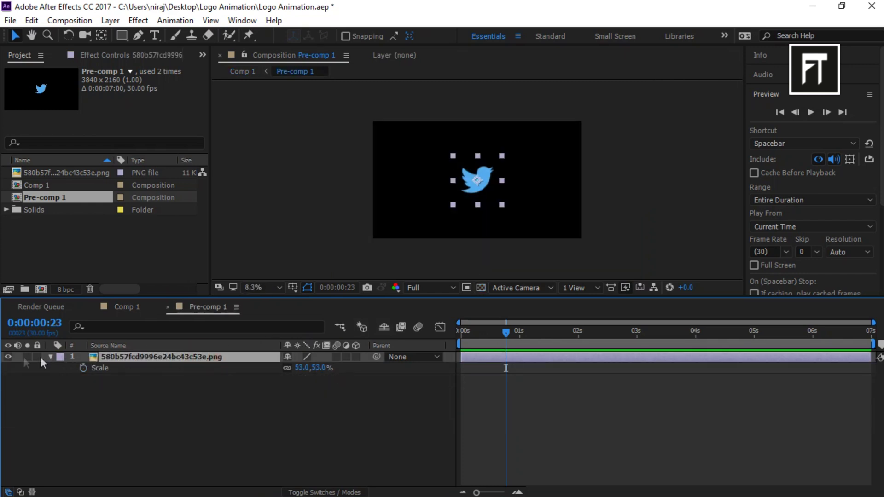
left_click(9, 357)
left_click(123, 309)
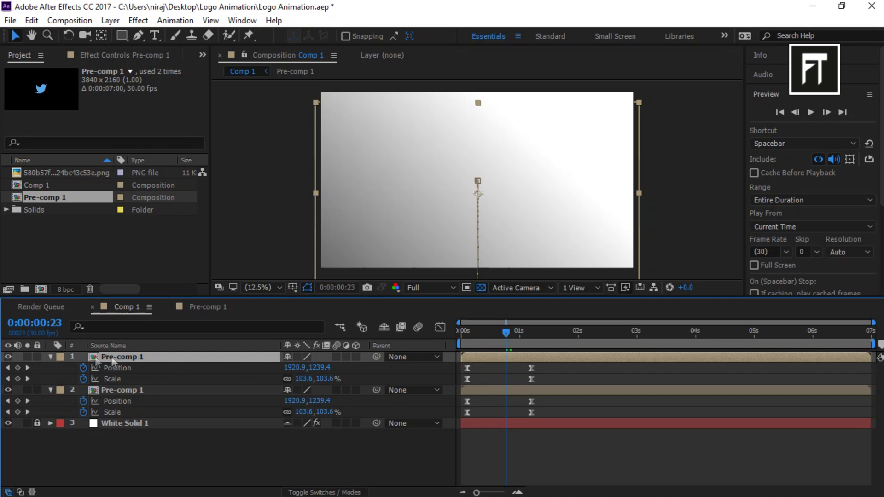
left_click(9, 357)
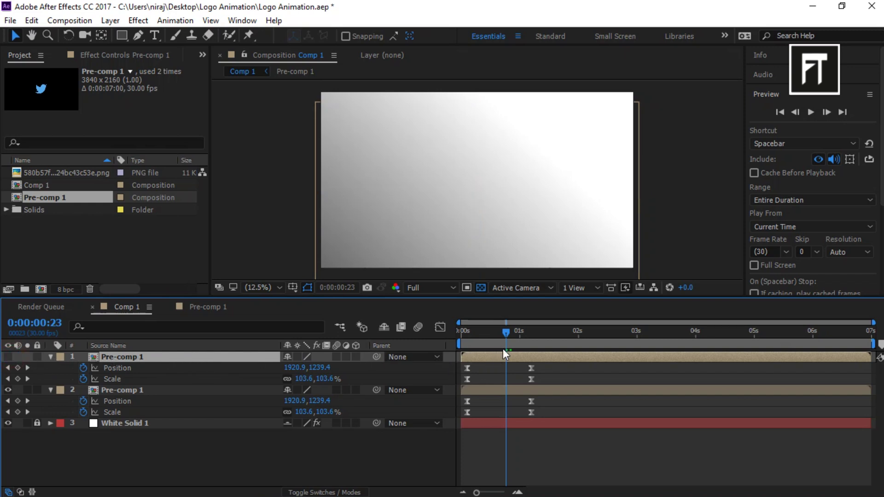
mouse_move(471, 357)
left_mouse_down()
mouse_move(628, 357)
mouse_move(473, 360)
left_mouse_up()
left_click(7, 356)
double_click(172, 358)
left_click(112, 308)
left_click_drag(506, 331, 513, 332)
left_click(8, 357)
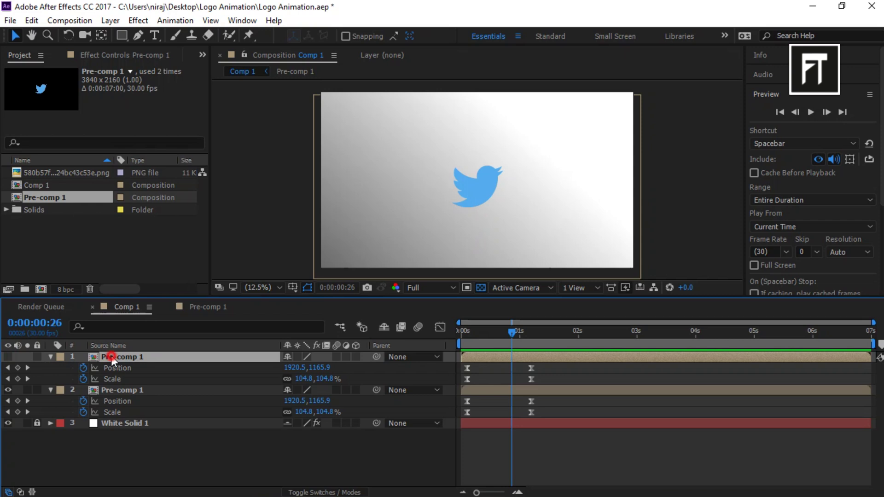
key("Delete")
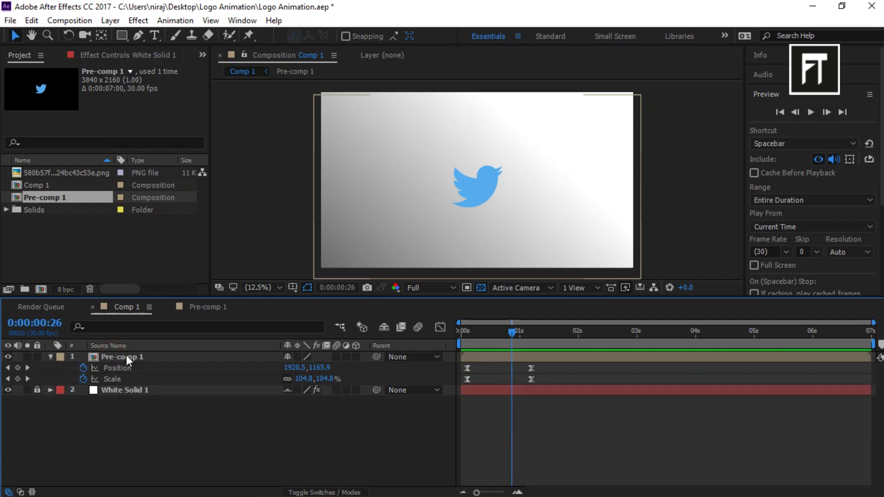
- Duplicate Pre-comp 1 as Pre-comp 2, add it to Comp 1 and move it left
left_click(126, 357)
left_click(50, 235)
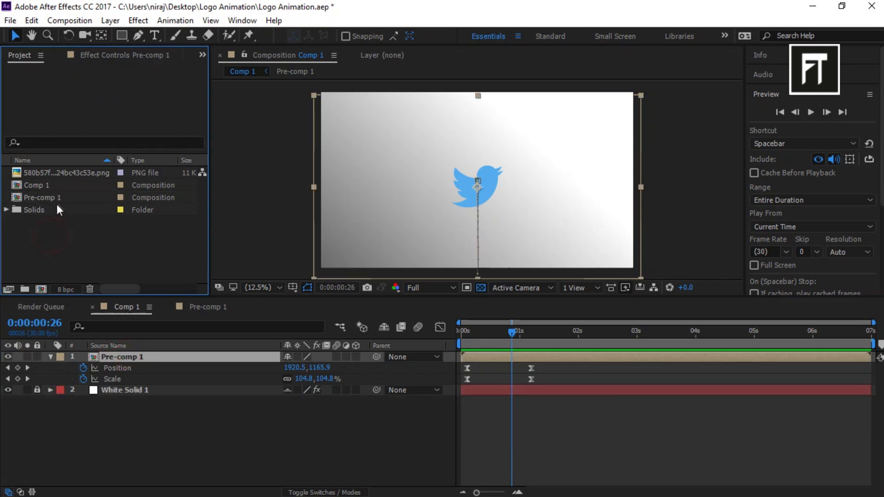
left_click(59, 197)
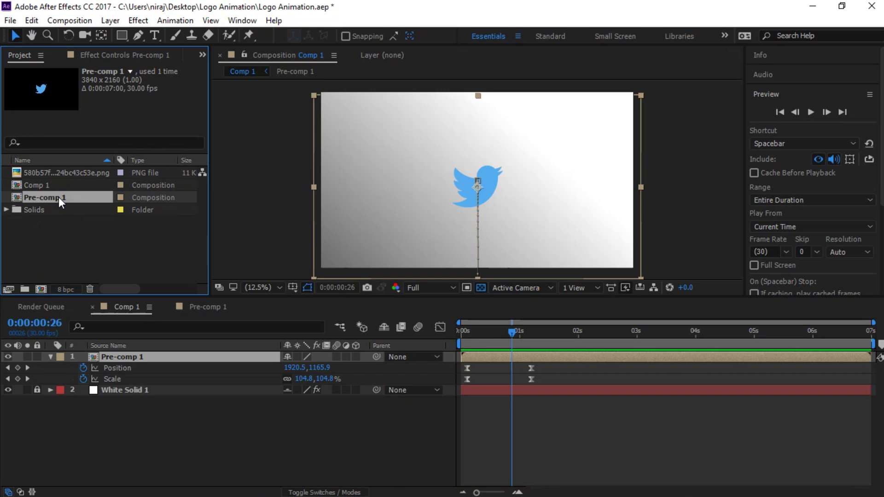
key("ctrl+d")
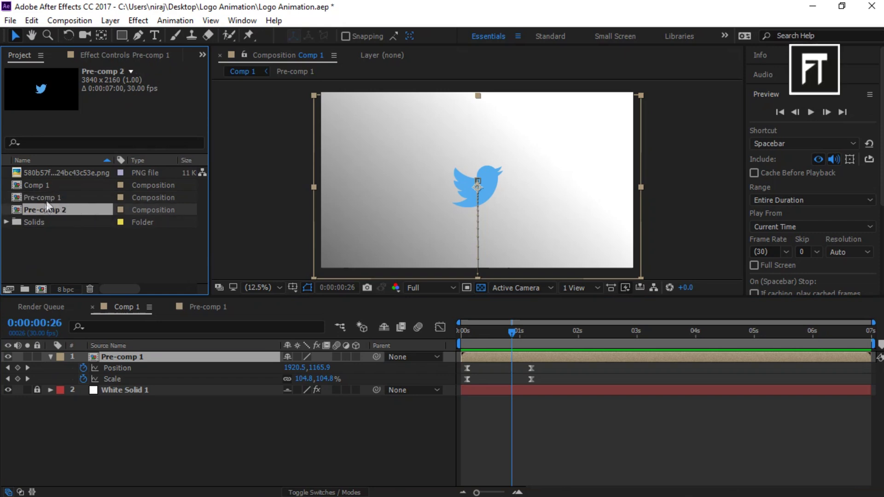
left_click_drag(54, 208, 143, 354)
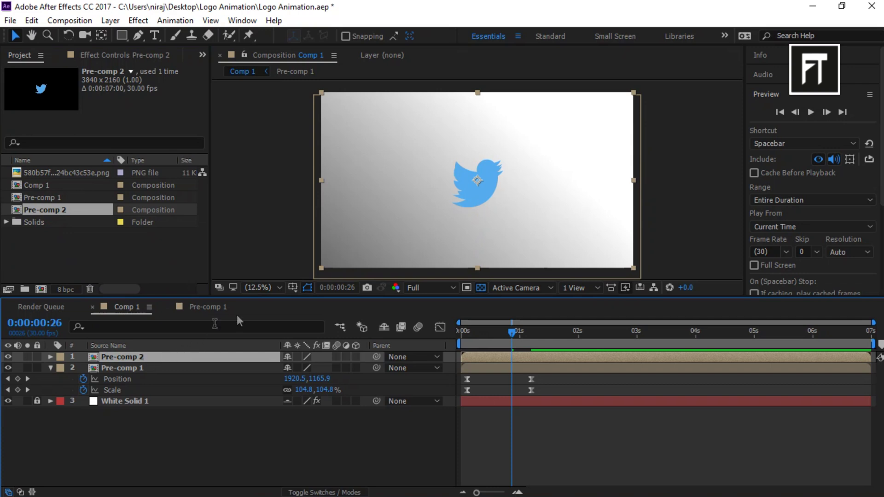
left_click_drag(548, 200, 471, 205)
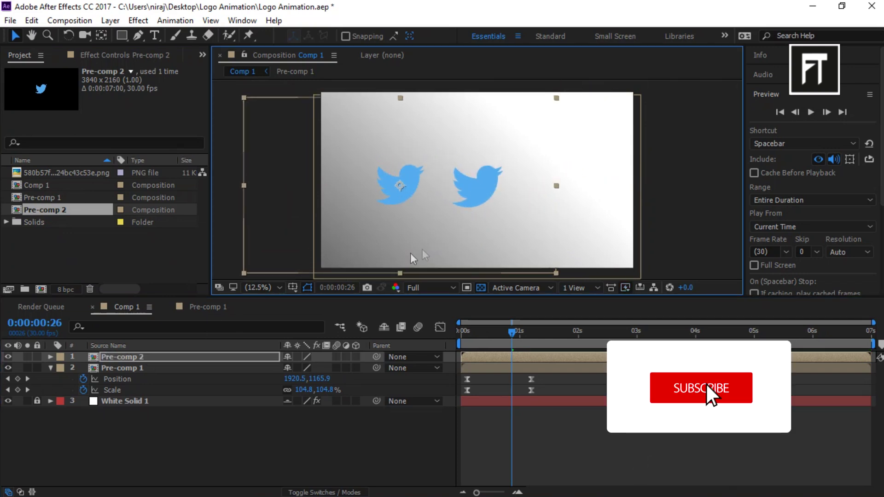
- Hide the Twitter logo layer inside Pre-comp 2
double_click(125, 357)
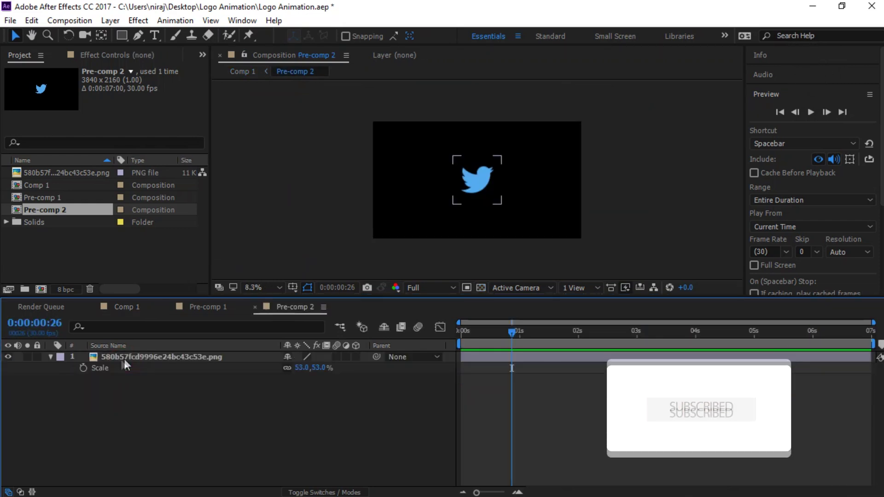
left_click(7, 356)
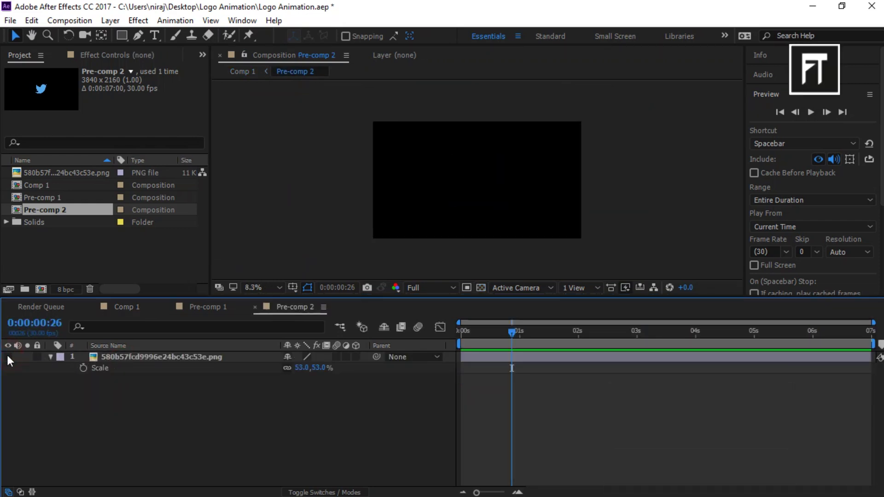
left_click(137, 311)
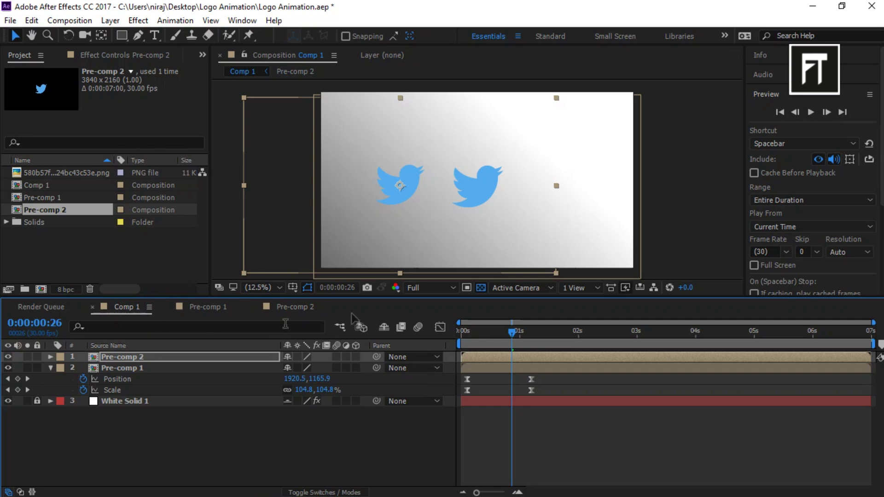
- At 0:00:01:00, reveal Pre-comp 2's Transform properties in Comp 1
left_click_drag(510, 339, 521, 339)
left_click(38, 357)
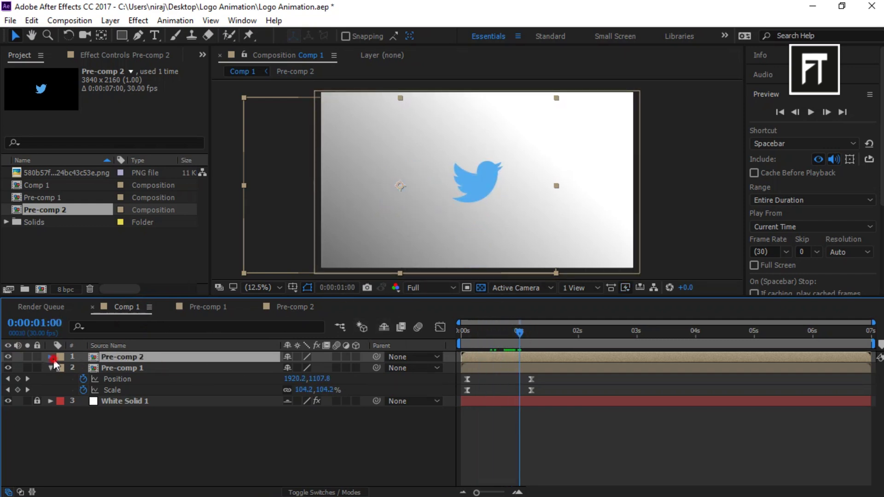
left_click(50, 357)
left_click(61, 369)
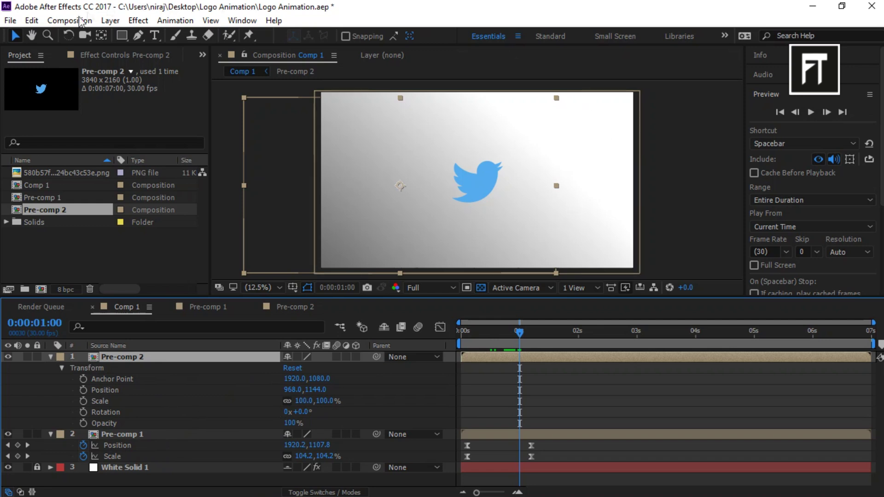
- Close the logo project without saving changes
left_click(10, 20)
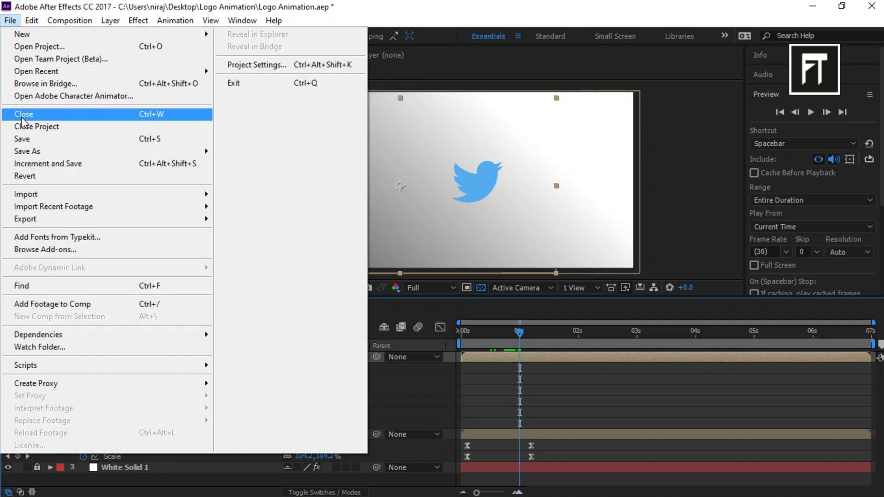
left_click(88, 126)
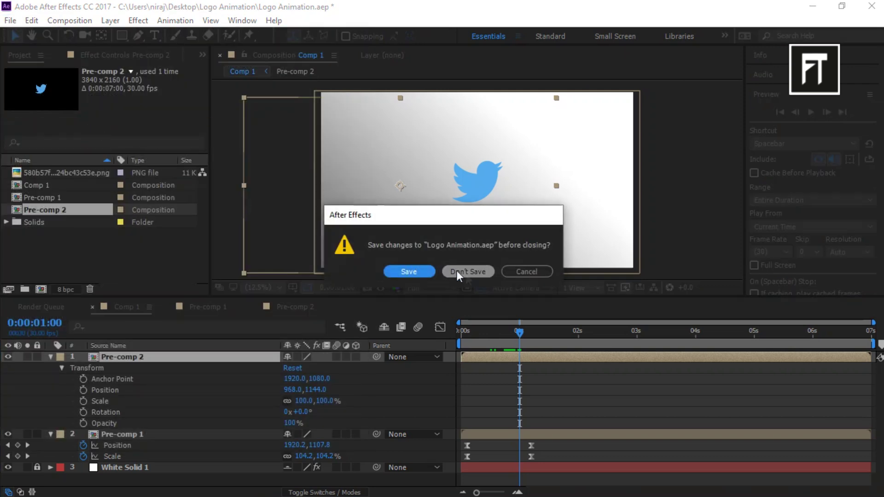
left_click(469, 272)
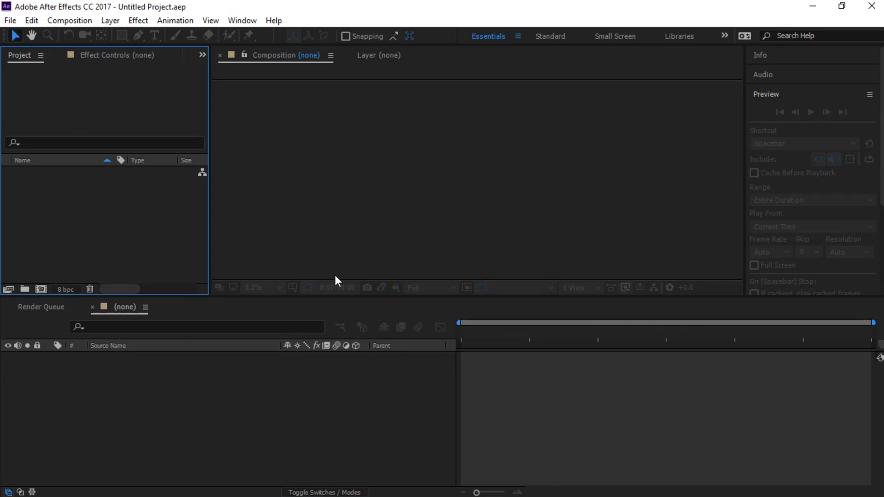
- Import Logo Animation.aep into the new empty project
left_click(10, 20)
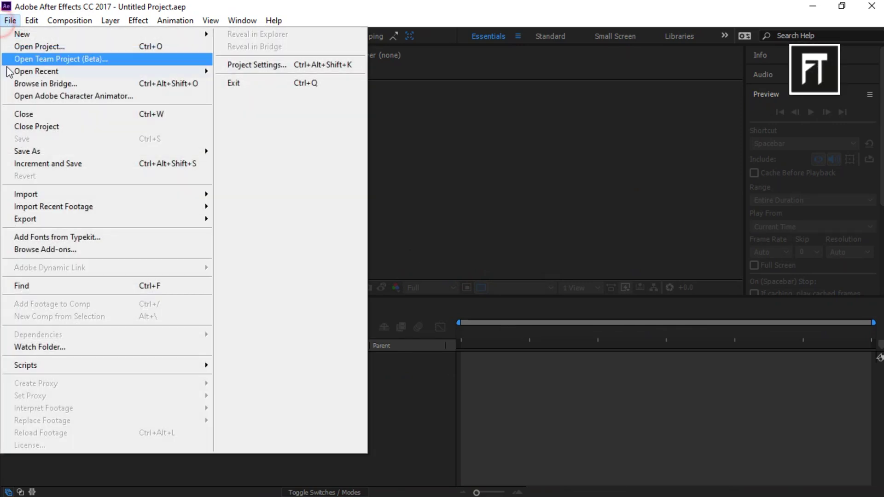
left_click(52, 190)
left_click(261, 194)
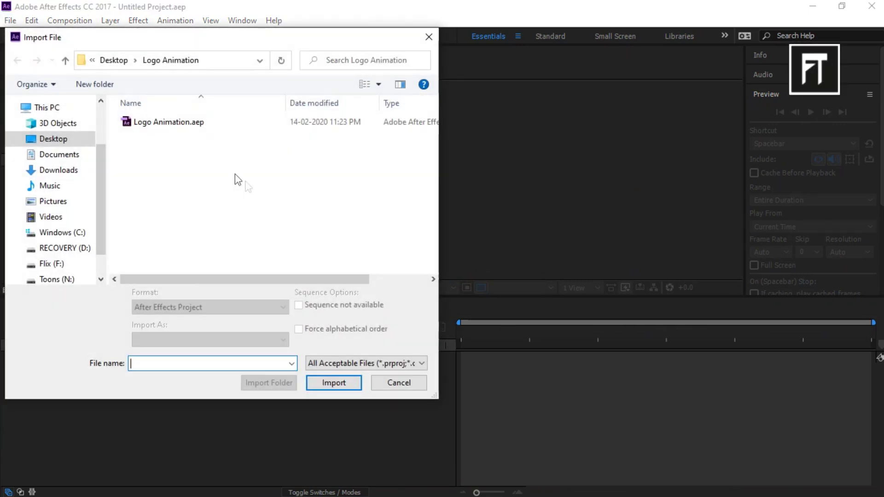
double_click(219, 123)
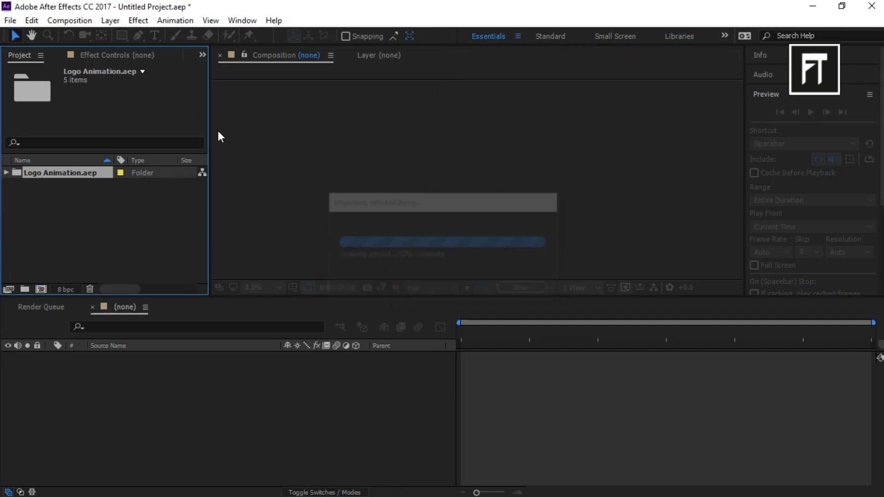
- Rename the imported folder to 'Logo 01'
right_click(85, 172)
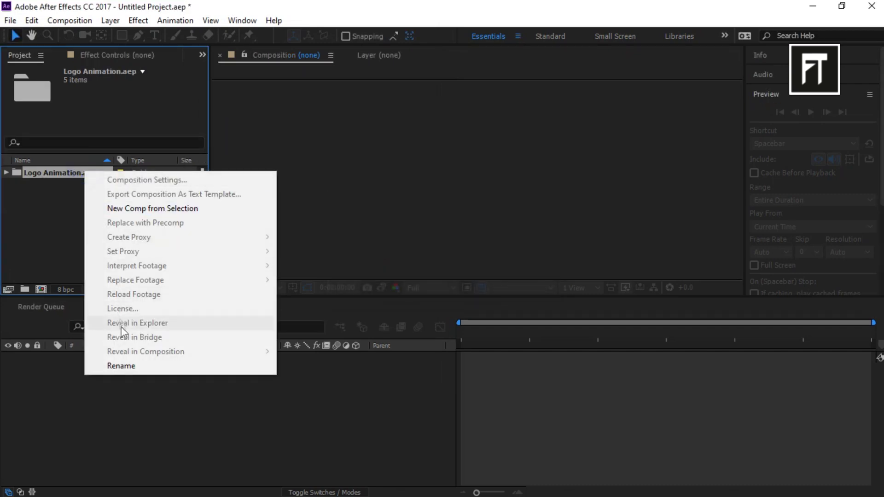
left_click(126, 366)
type("Logo 01")
key("Return")
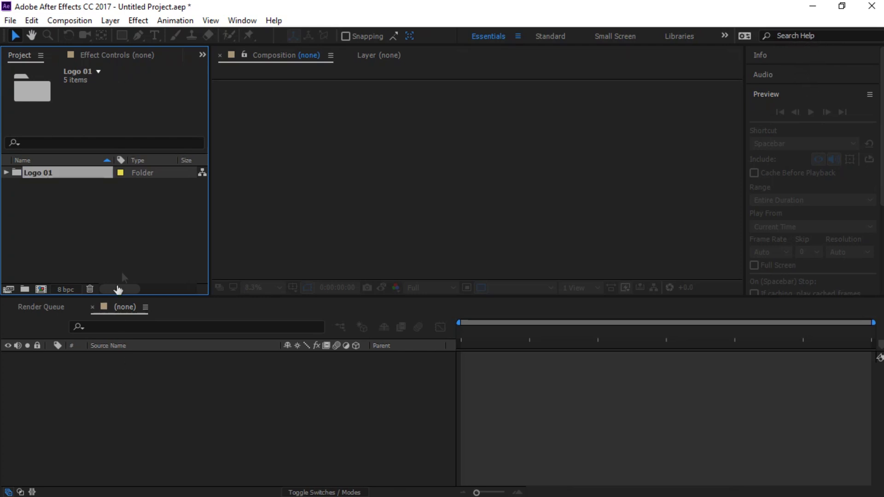
left_click(128, 257)
left_click(10, 20)
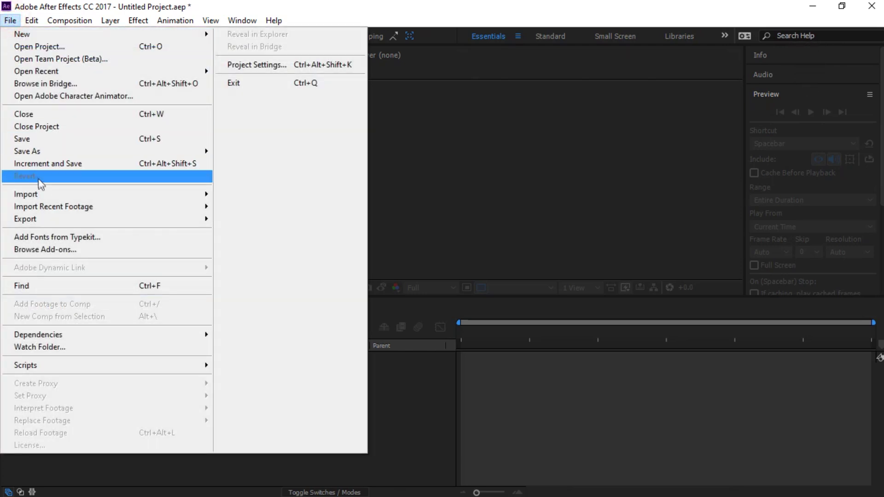
- Import Logo Animation.aep a second time and begin typing 'Logo 0' as its folder name
left_click(44, 193)
left_click(250, 199)
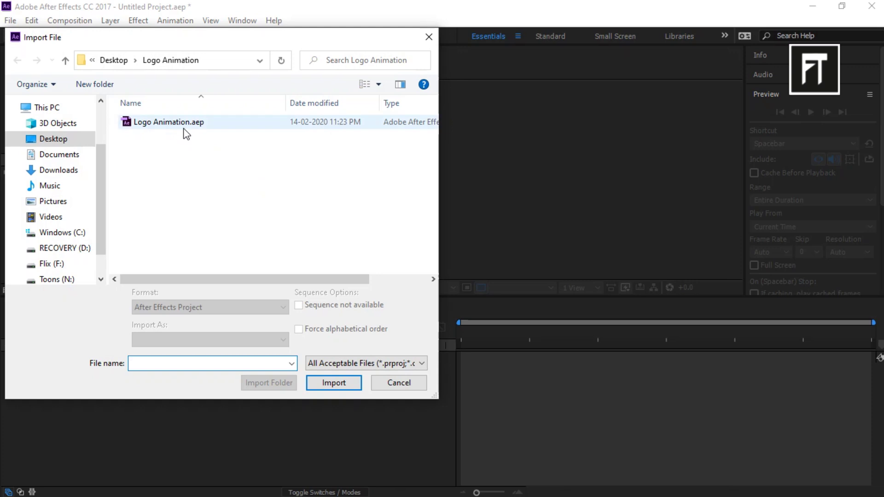
double_click(182, 126)
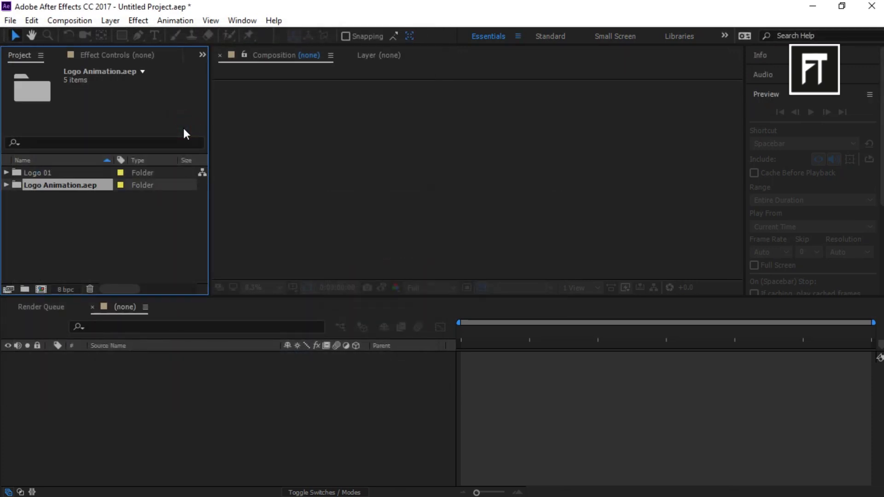
right_click(84, 186)
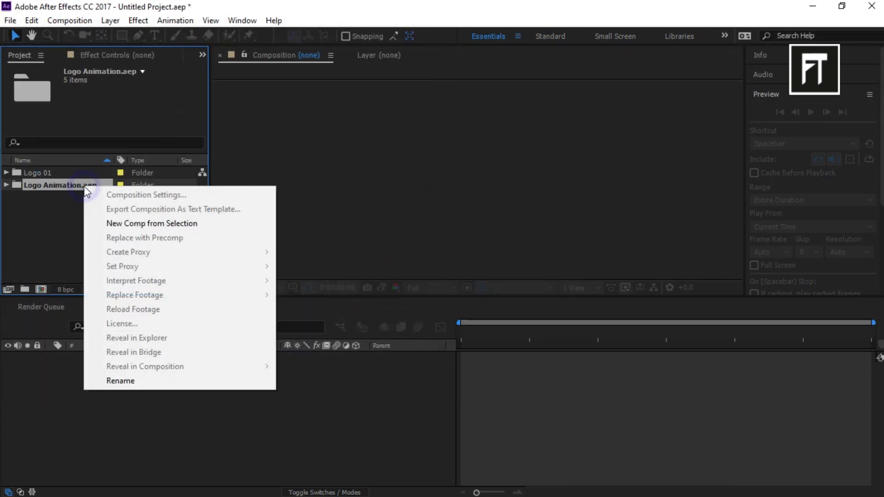
left_click(117, 380)
type("Logo")
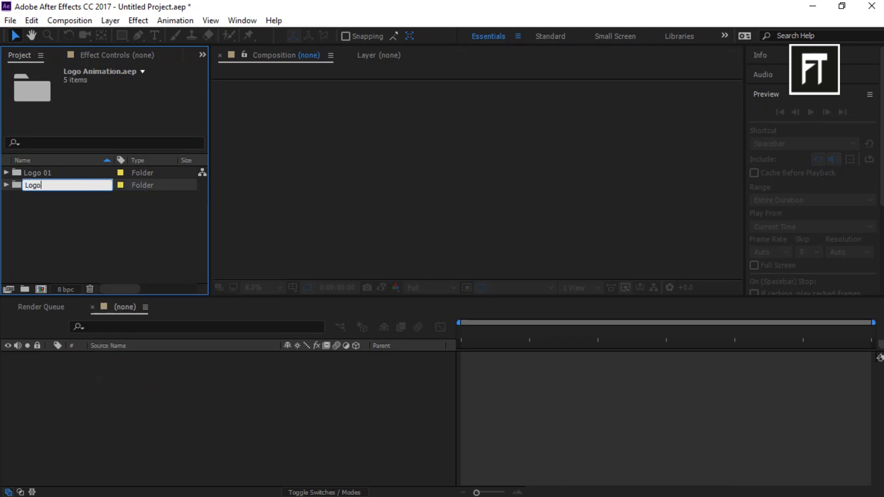
type(" 02")
- Finish naming the folder Logo 02 and create a 3840×2160, 7-second comp named 'new comp'
key("Return")
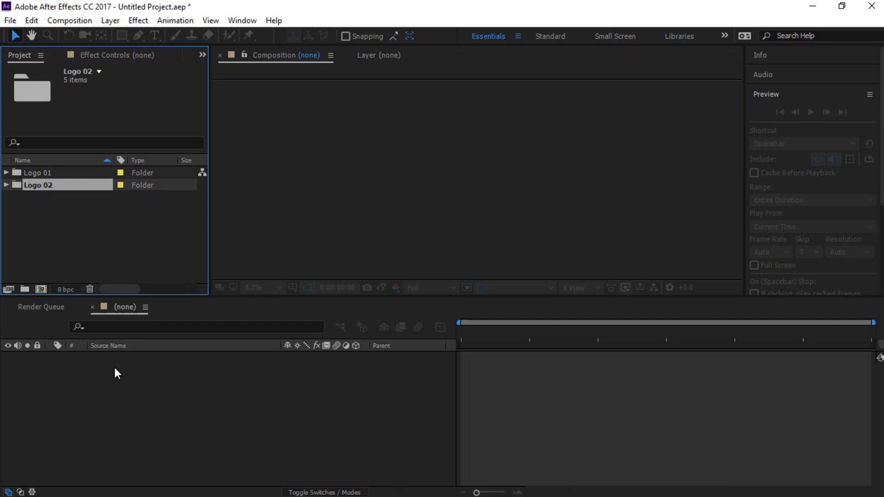
left_click(94, 258)
left_click(41, 289)
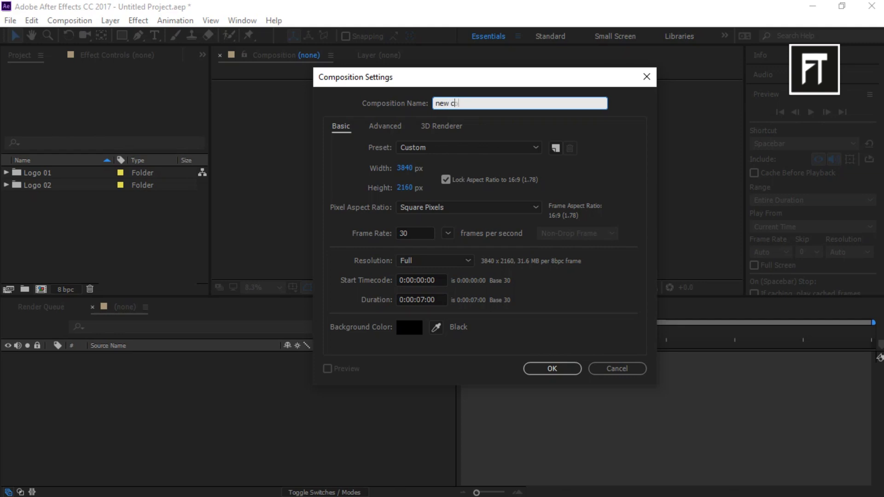
key("Return")
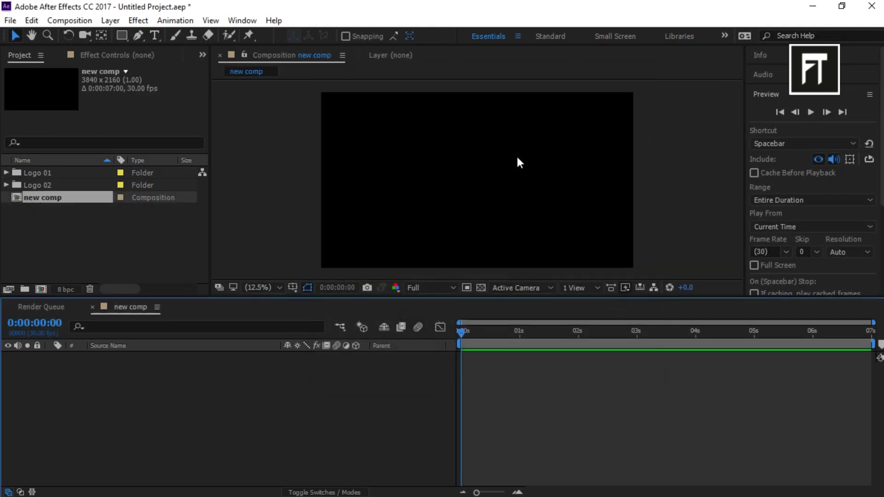
double_click(14, 173)
- Add Logo 01's Comp 1 and then Logo 02's Comp 1 to new comp's timeline
left_click(54, 198)
left_click_drag(56, 199, 134, 405)
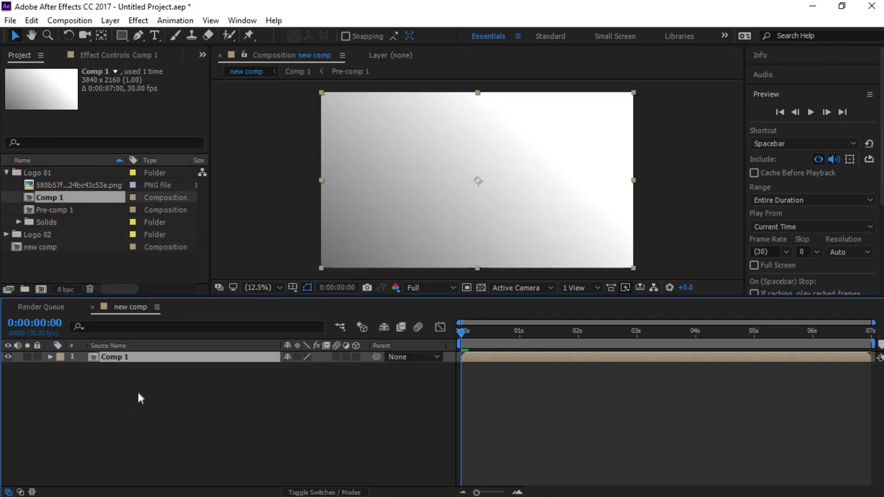
left_click(7, 172)
left_click(6, 185)
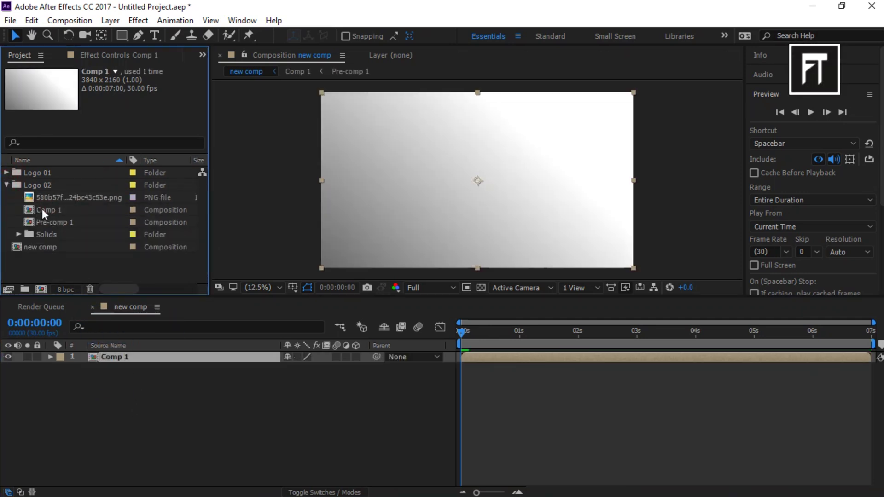
left_click_drag(44, 213, 146, 400)
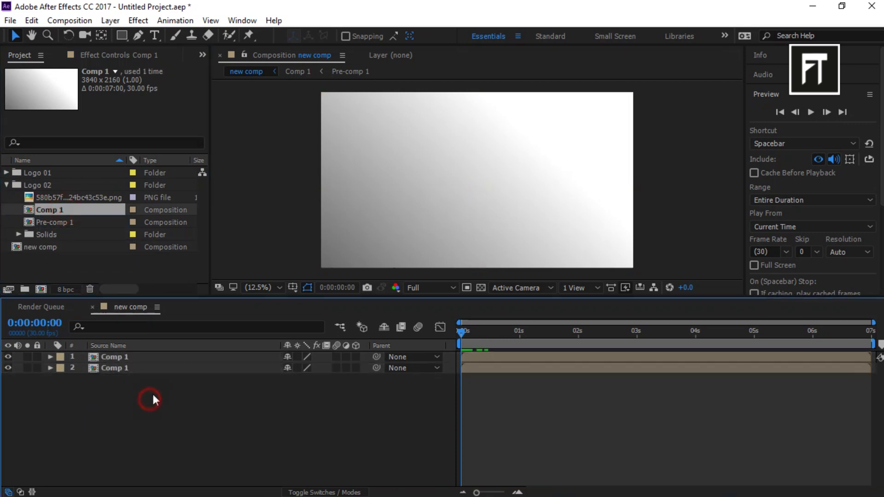
- In the first Comp 1, reveal Pre-comp 1's keyframes and move to 0:00:00:28
double_click(142, 358)
left_click(142, 358)
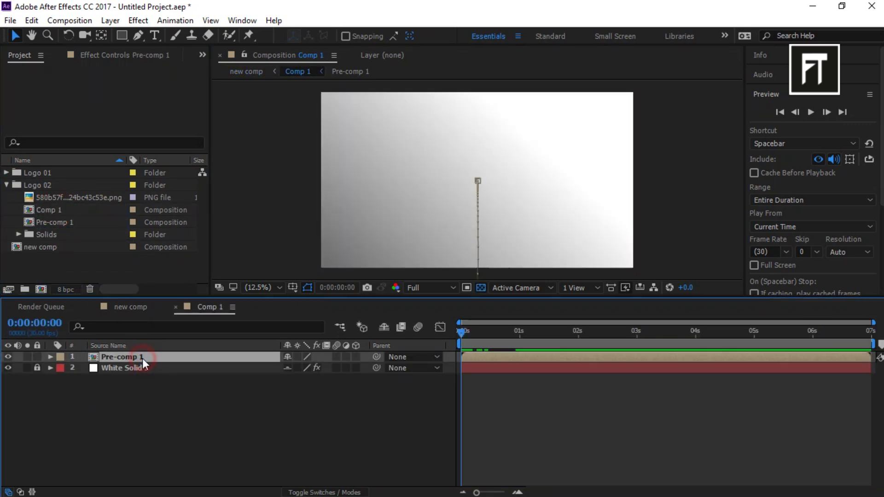
key("u")
left_click_drag(474, 339, 515, 338)
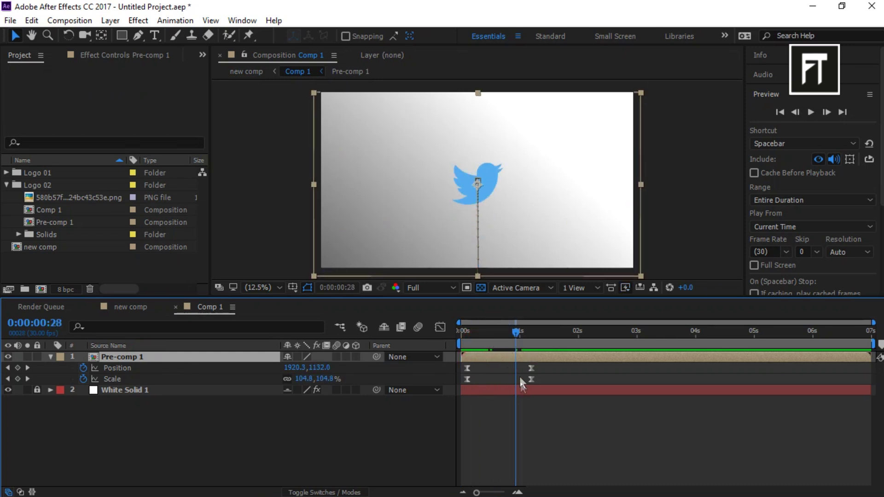
left_click(131, 308)
- In the second Comp 1, reveal Pre-comp 1's keyframes and hide White Solid 1
double_click(148, 366)
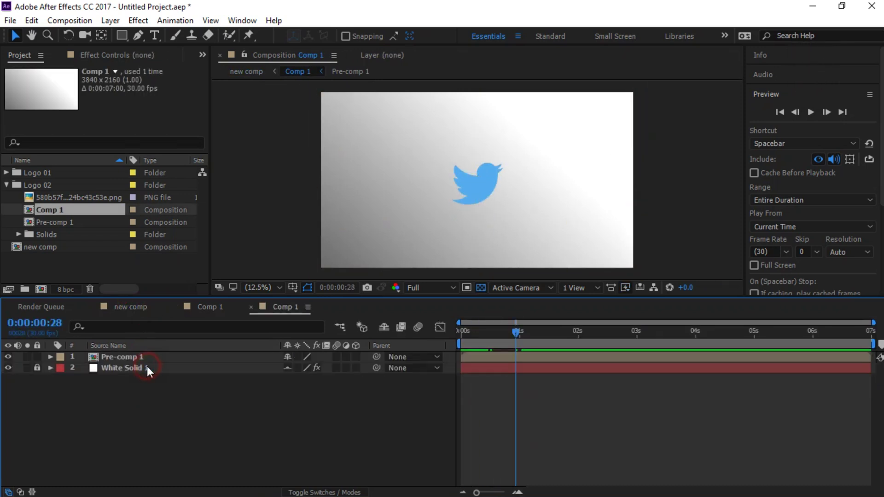
left_click(151, 360)
key("u")
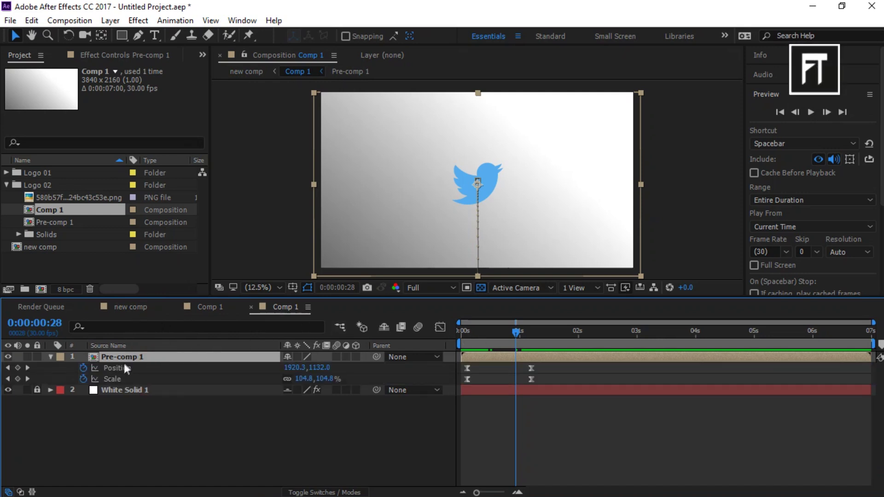
left_click(9, 390)
left_click(208, 308)
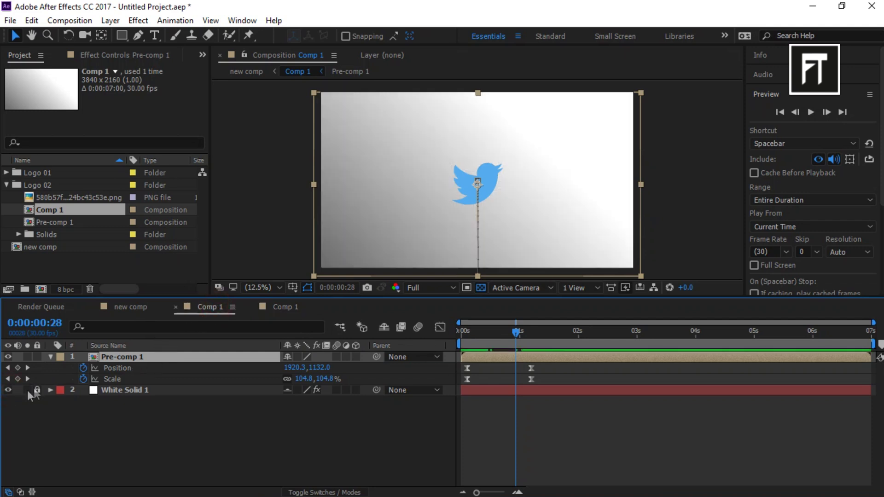
- Turn on the transparency grid and move one logo copy left, the other right
left_click(132, 308)
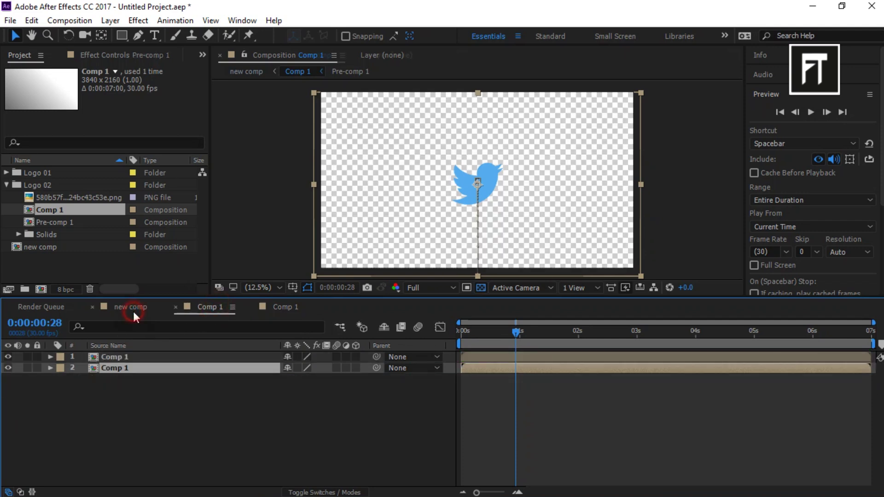
left_click(481, 287)
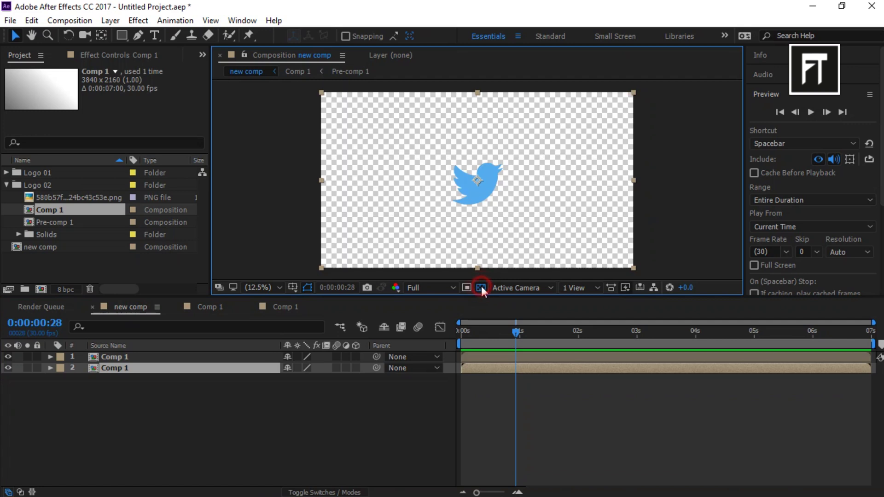
left_click(197, 357)
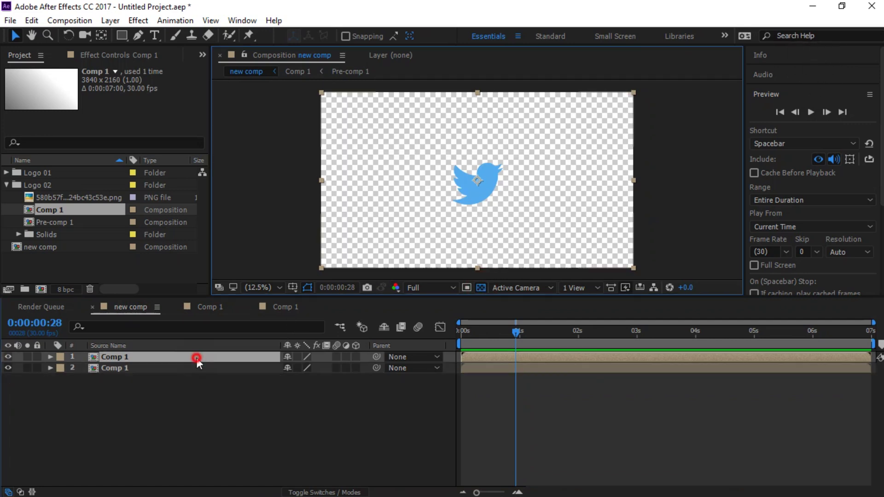
left_click_drag(488, 180, 400, 181)
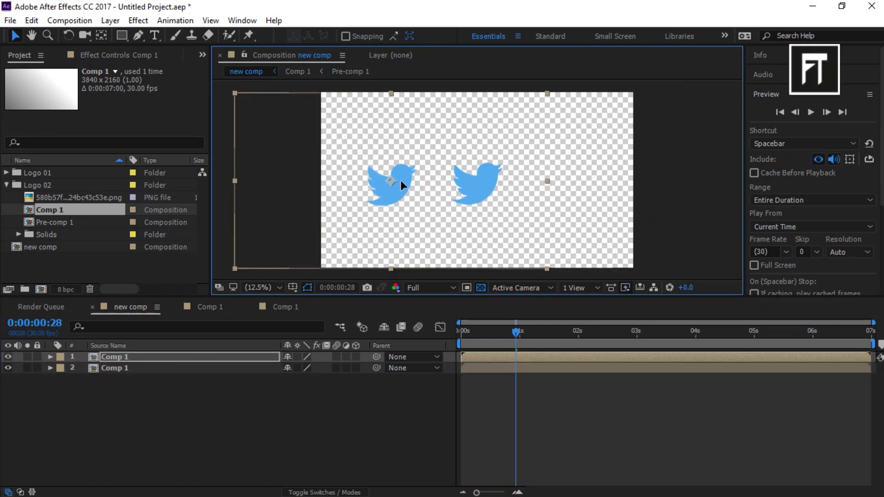
left_click(217, 369)
left_click_drag(562, 196, 655, 195)
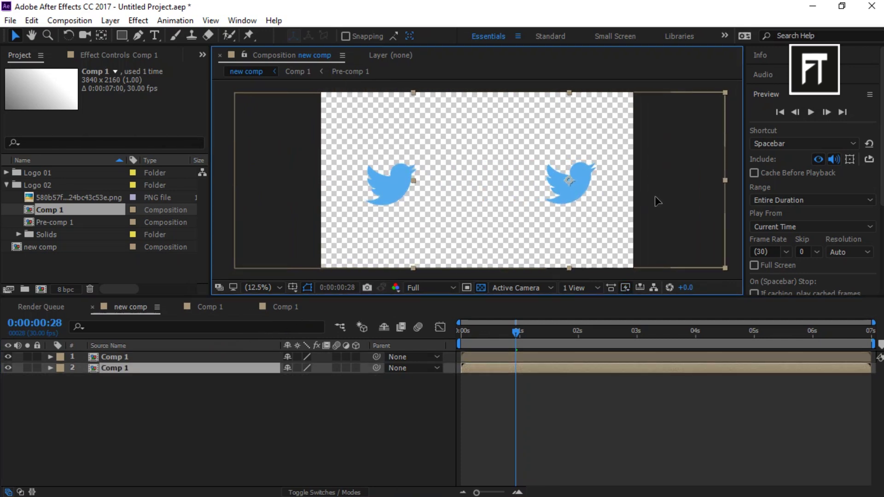
left_click(197, 397)
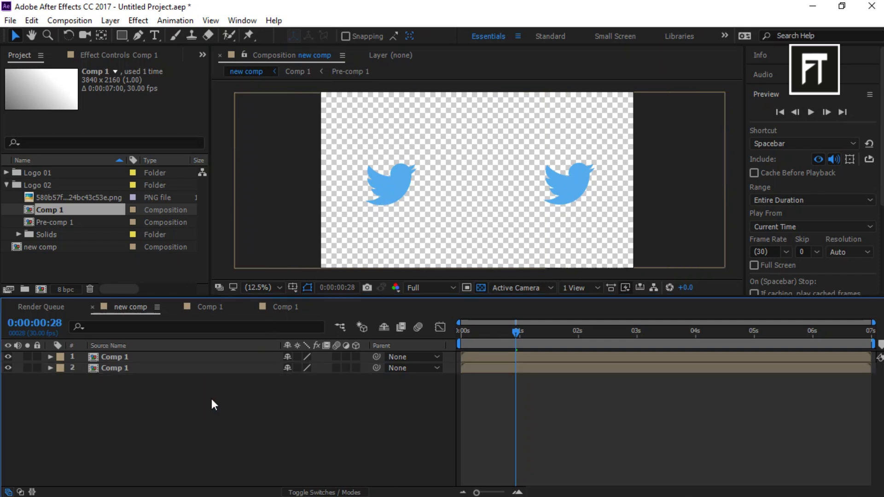
- Import 6-2-skype-png-pic.png into the project
left_click(40, 263)
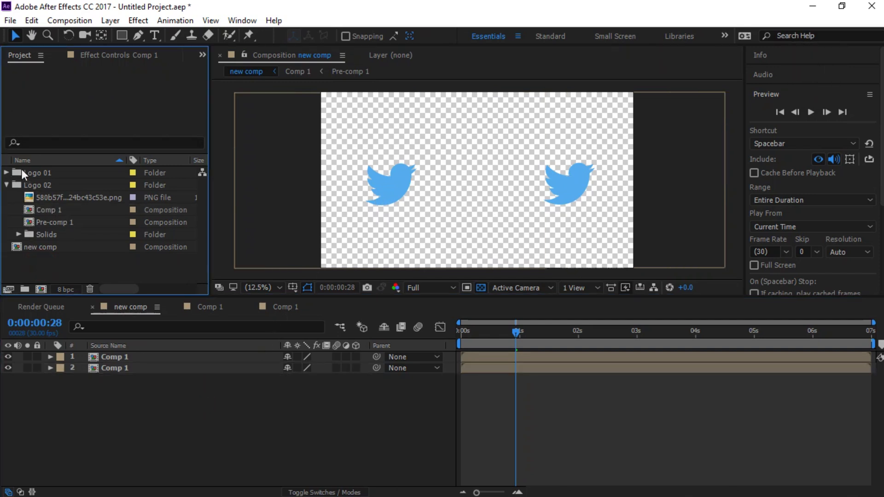
left_click(10, 21)
mouse_move(28, 195)
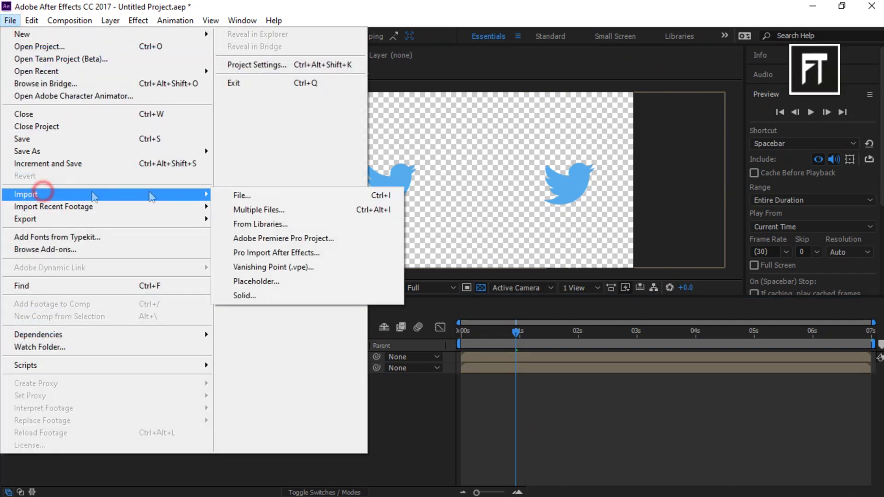
left_click(261, 191)
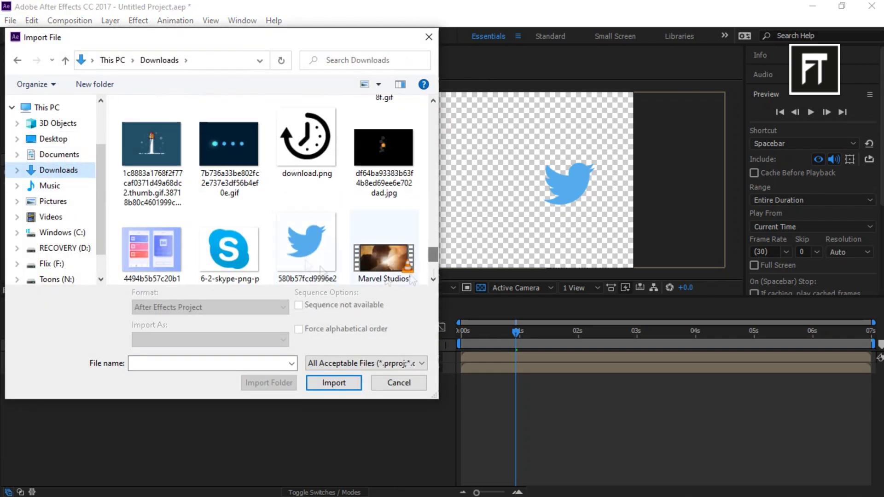
double_click(234, 254)
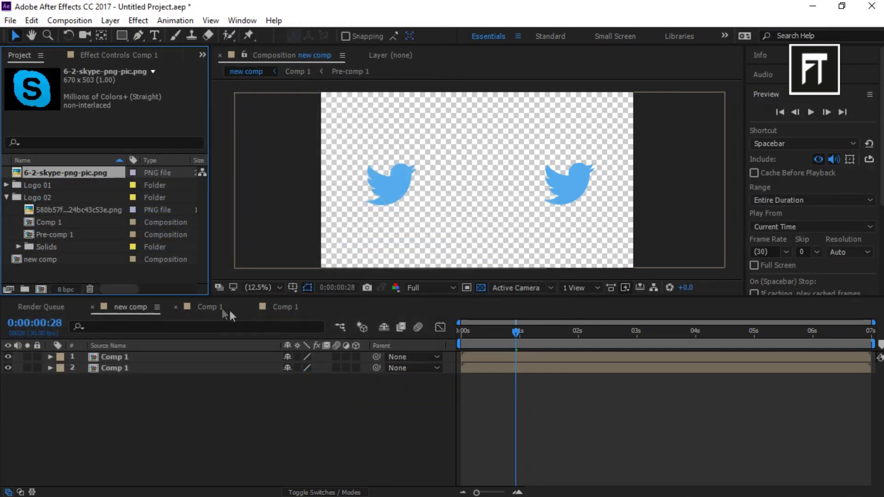
double_click(143, 358)
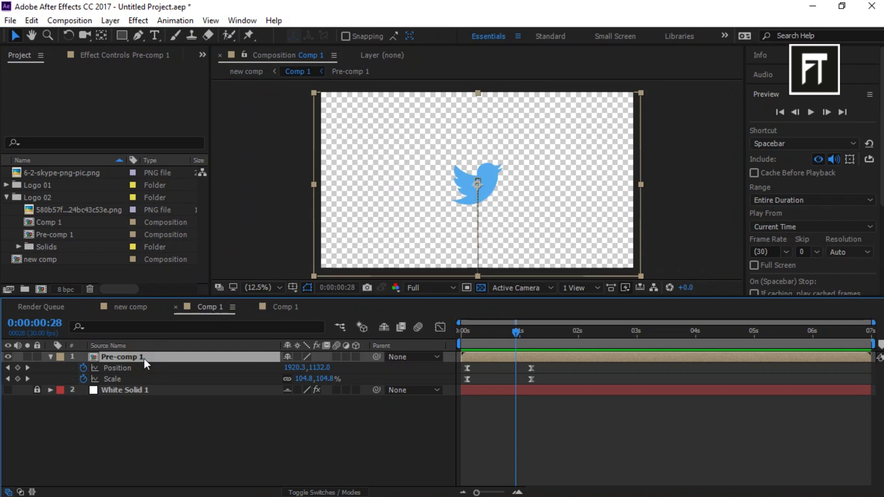
- In Pre-comp 1, hide the Twitter bird and add the Skype PNG scaled to 144%
double_click(143, 358)
left_click(150, 357)
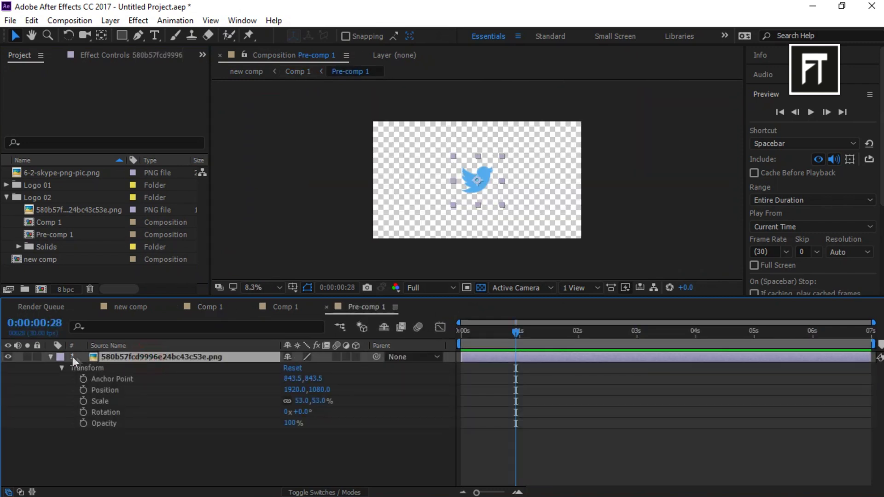
left_click(48, 357)
left_click(86, 395)
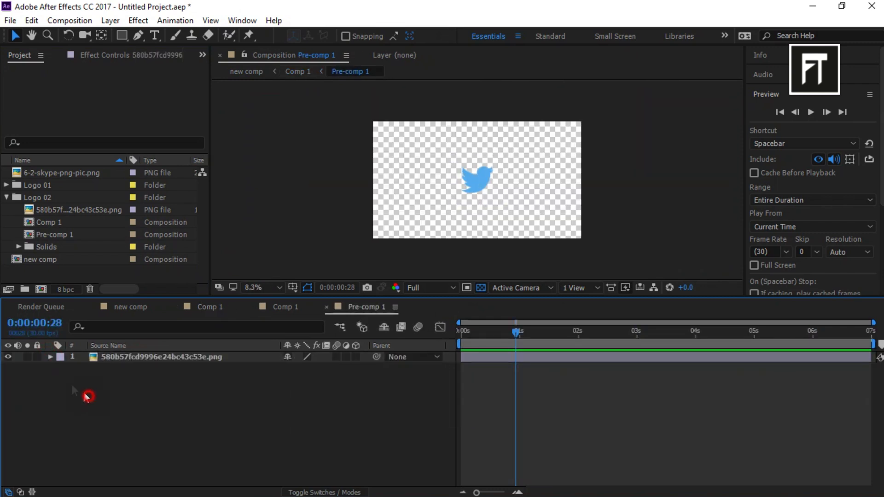
left_click(8, 357)
left_click_drag(71, 172, 126, 412)
key("s")
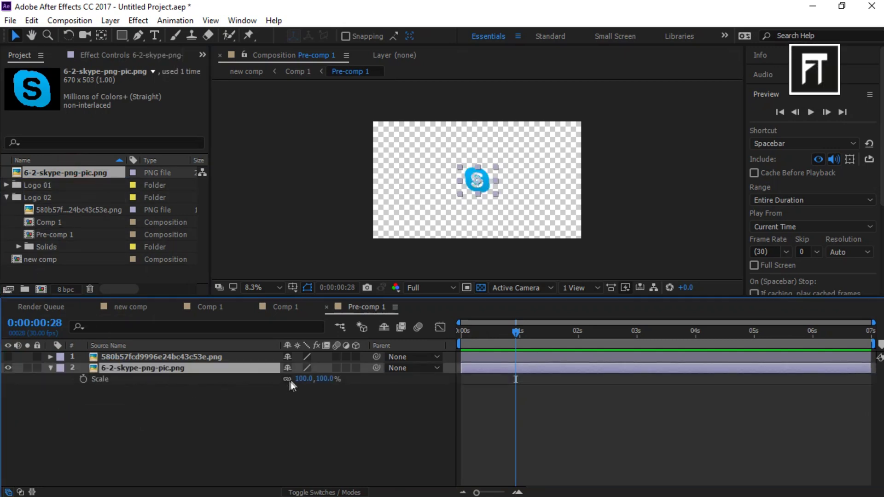
left_click_drag(324, 379, 292, 379)
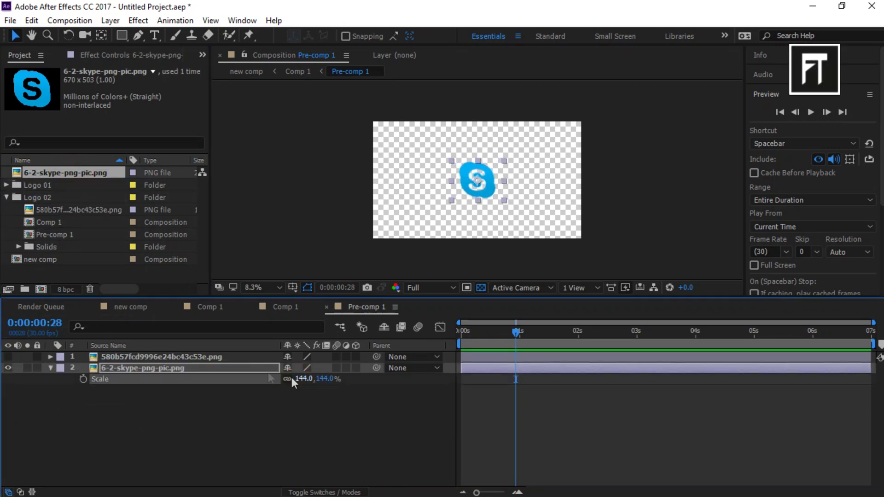
left_click(136, 305)
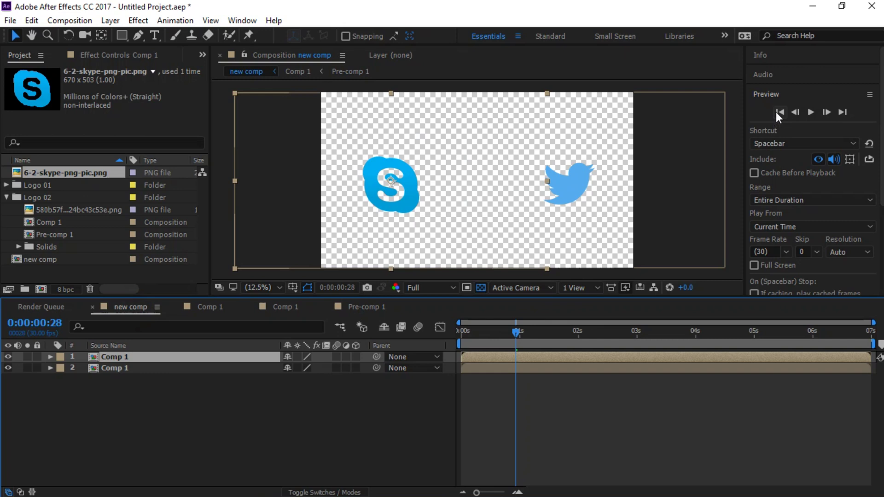
left_click(809, 113)
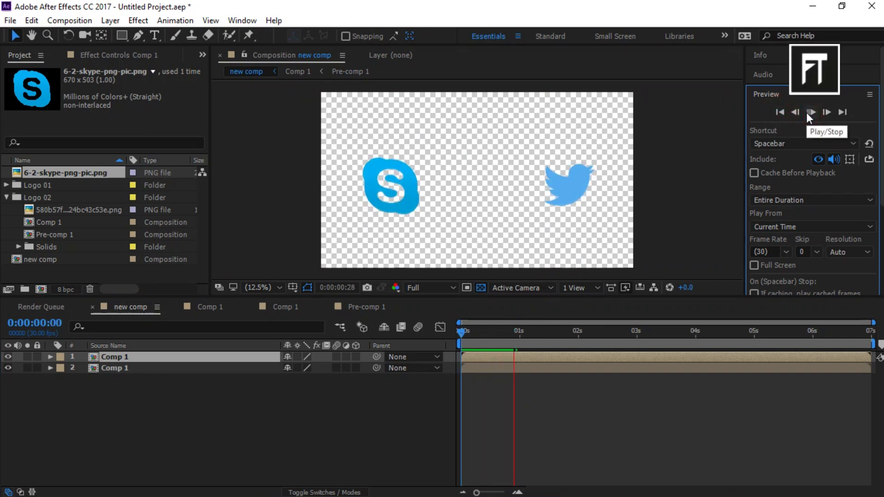
left_click(807, 113)
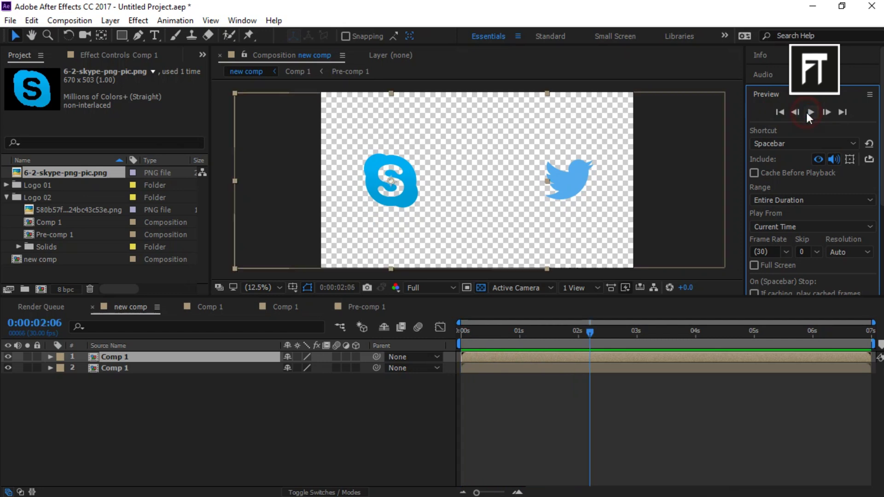
left_click(811, 113)
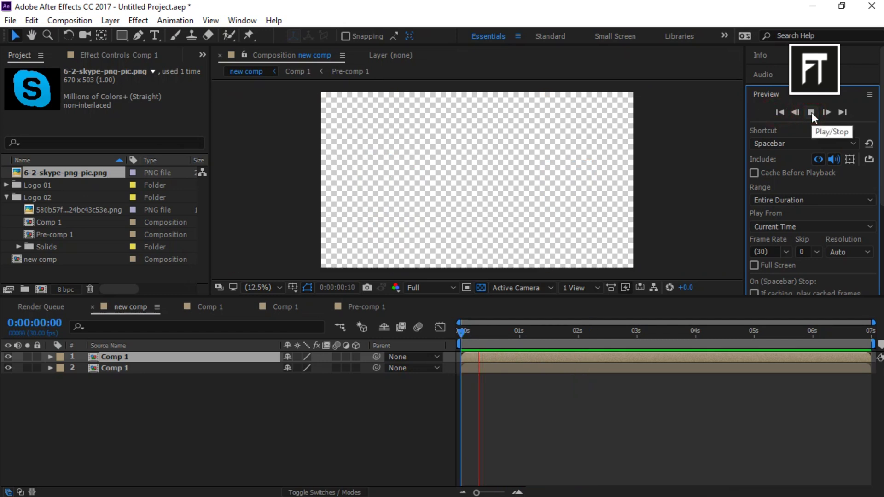
left_click(811, 112)
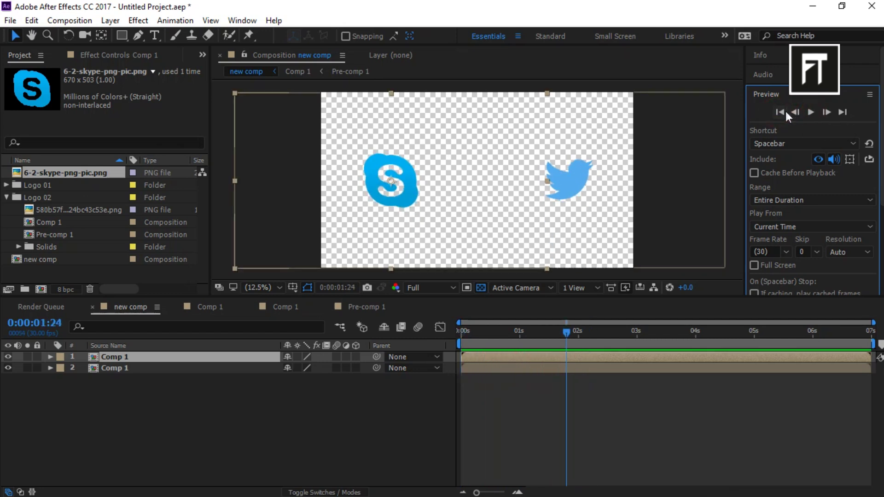
left_click(780, 112)
left_click(809, 111)
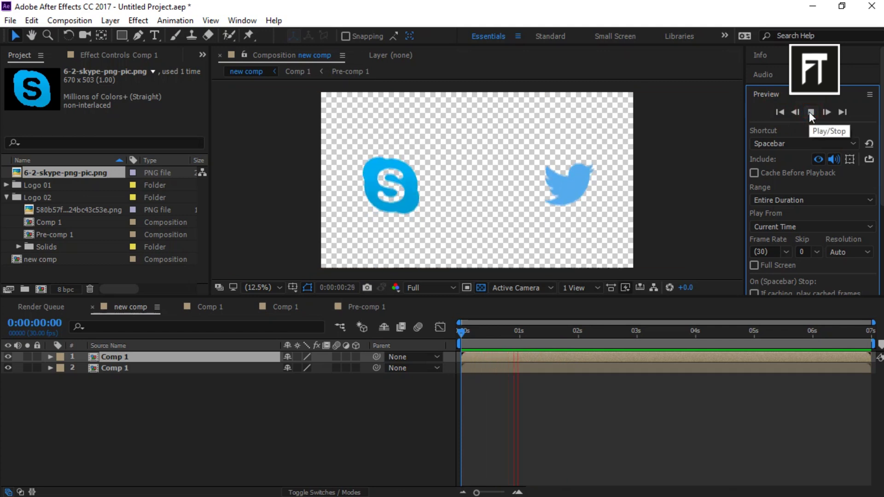
left_click(809, 112)
left_click(781, 112)
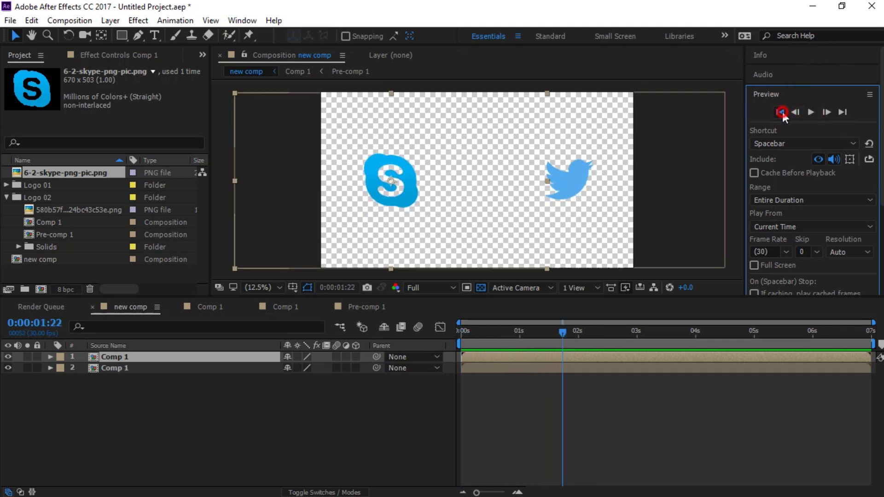
left_click(812, 112)
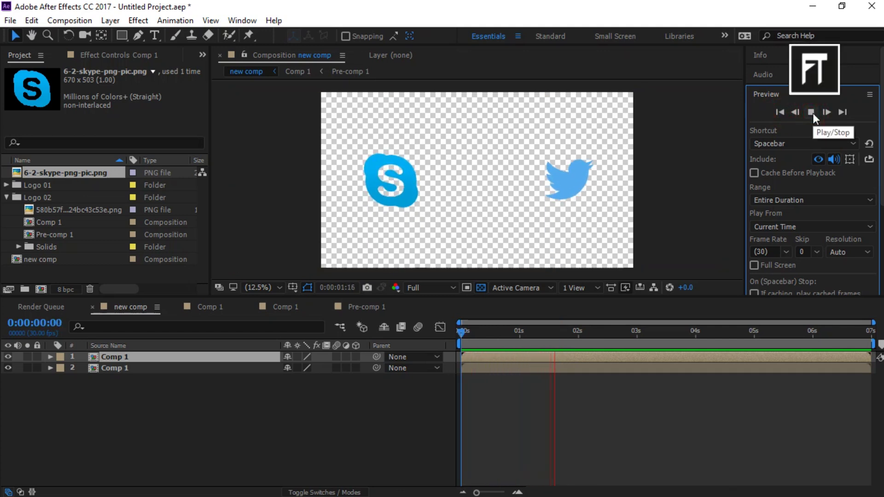
left_click(814, 112)
left_click(779, 113)
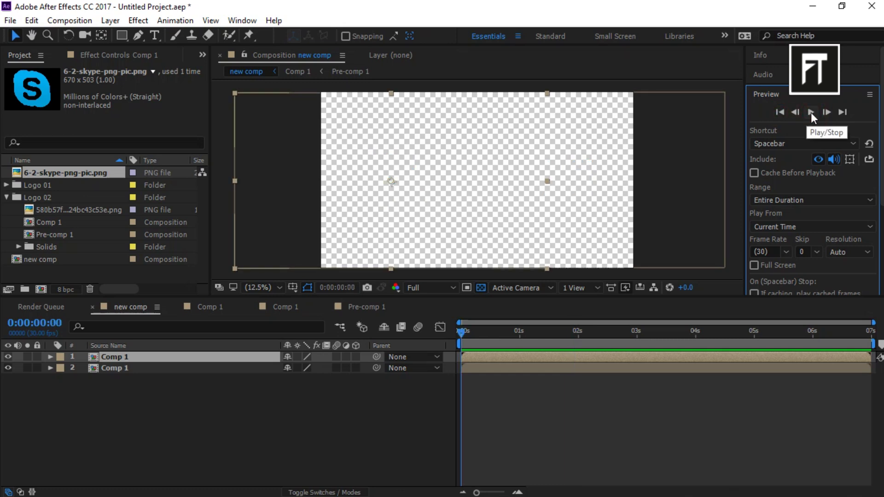
left_click(811, 112)
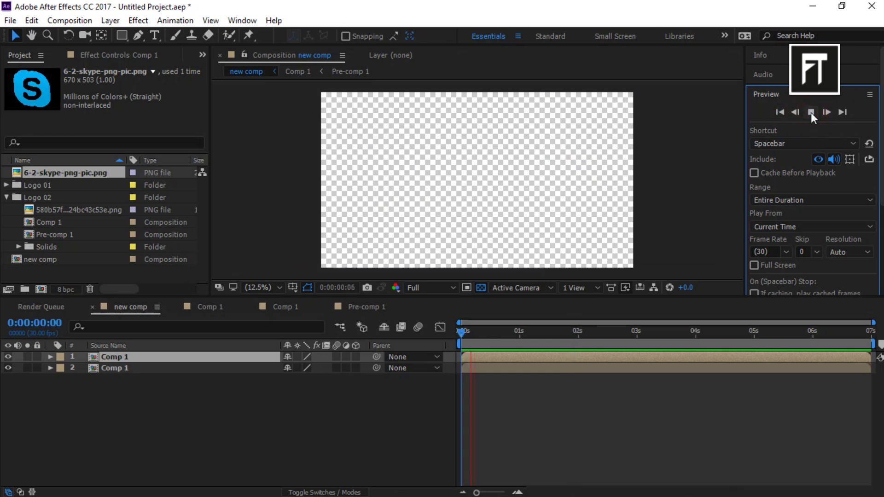
left_click(811, 113)
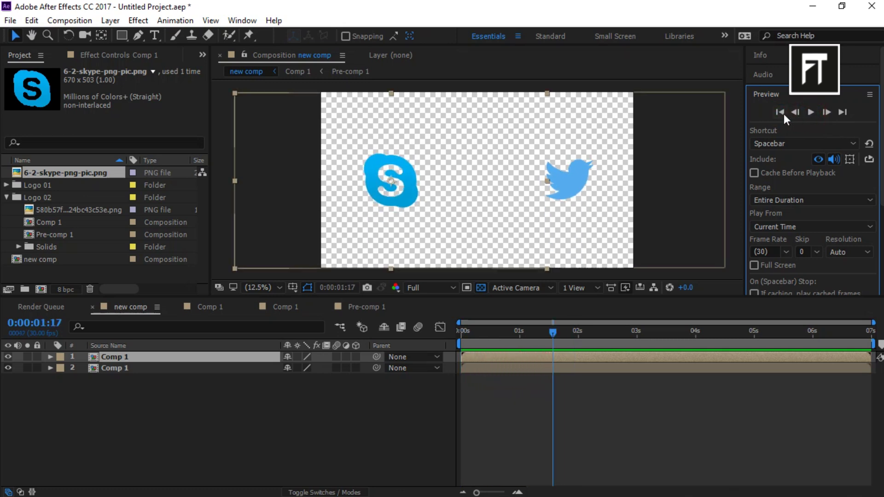
left_click(783, 113)
left_click(806, 115)
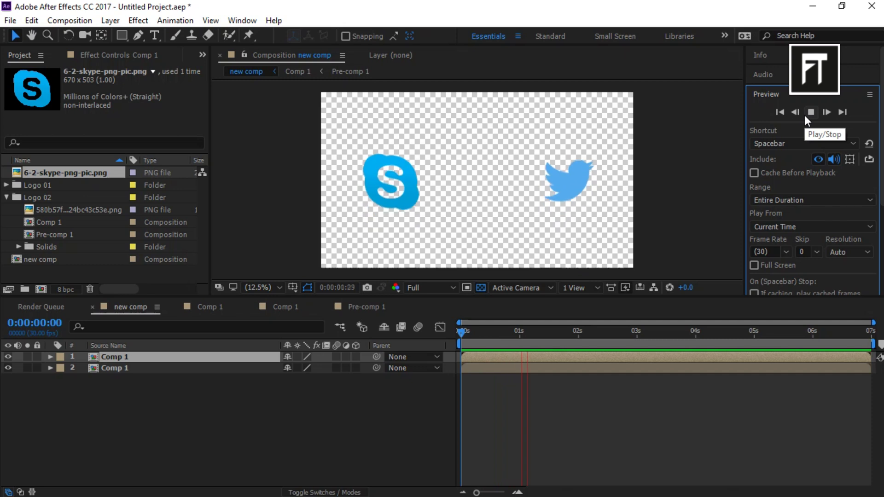
left_click(811, 113)
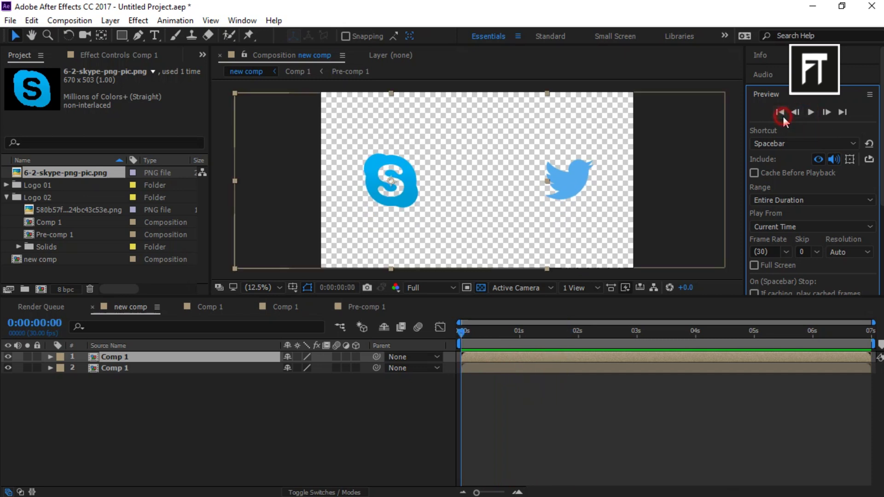
left_click(780, 113)
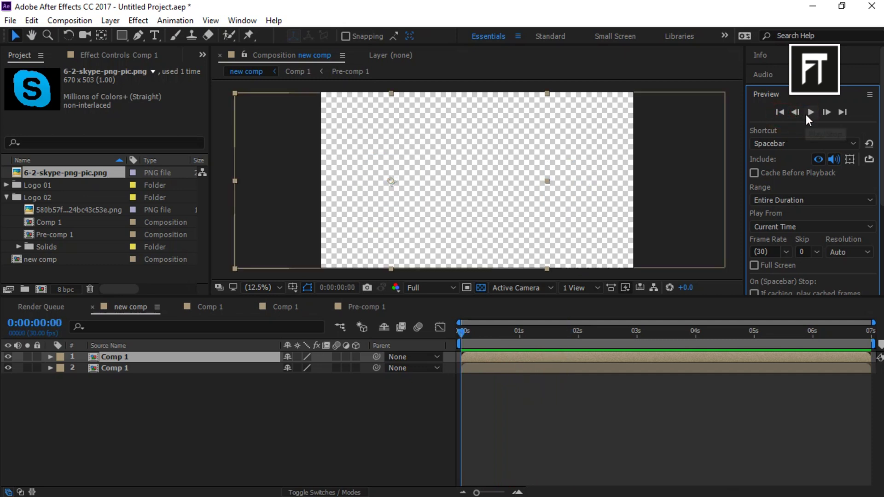